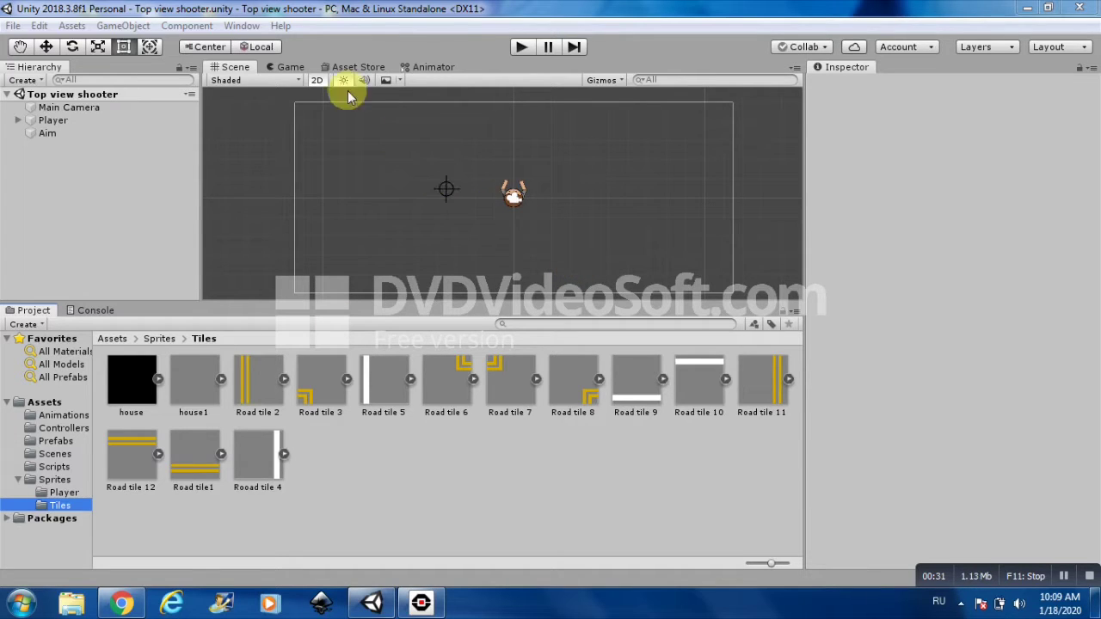
Open the Tile Palette window and dock it alongside the Inspector
left_click(243, 27)
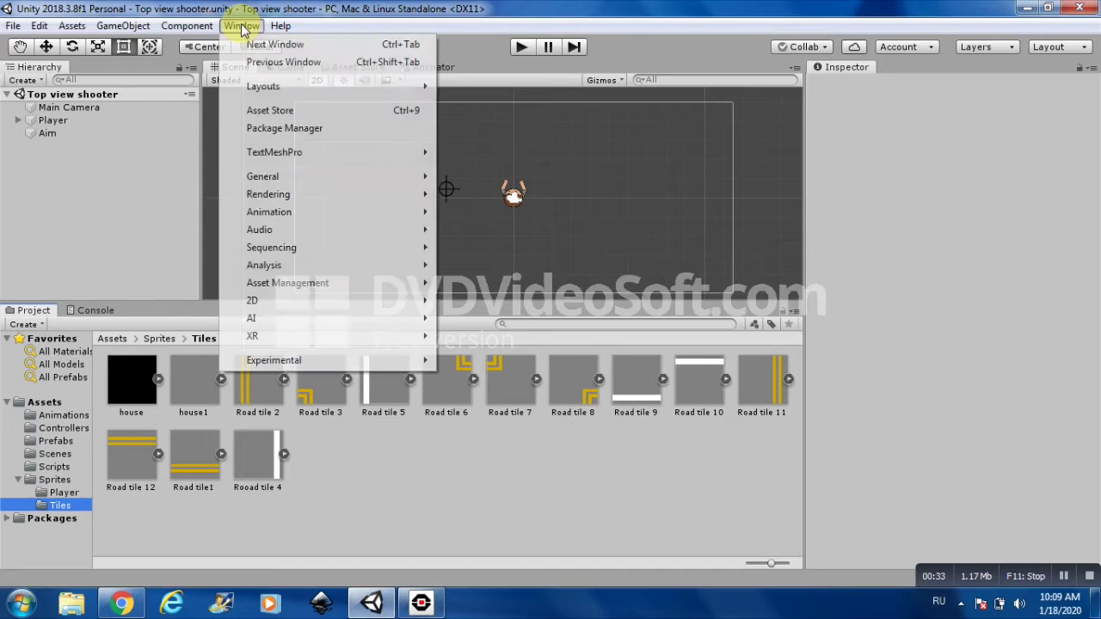
mouse_move(275, 303)
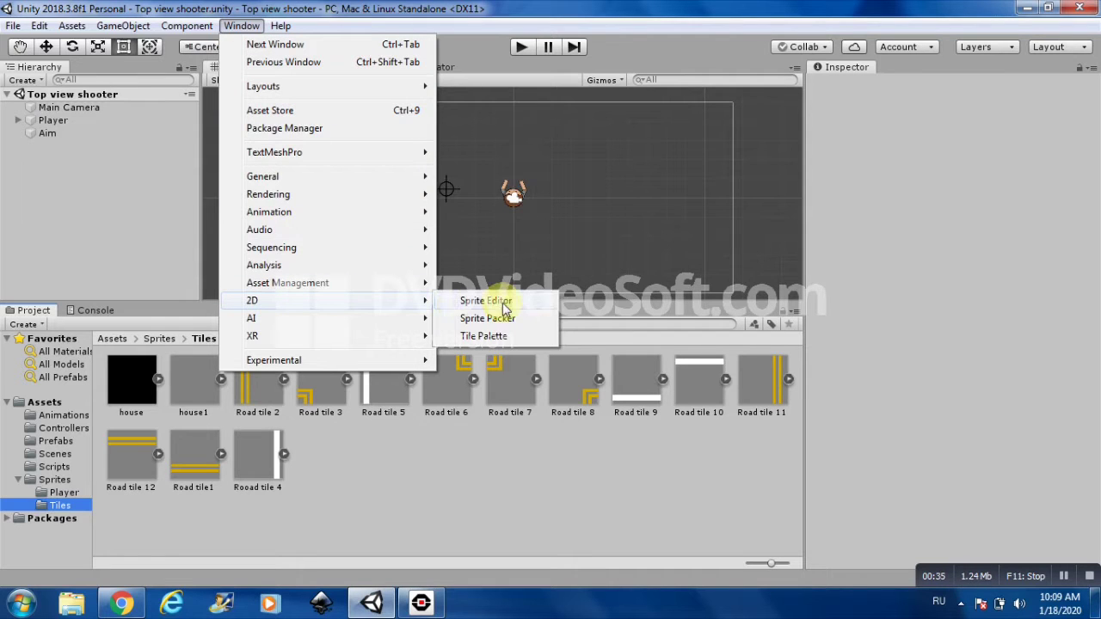
left_click(517, 336)
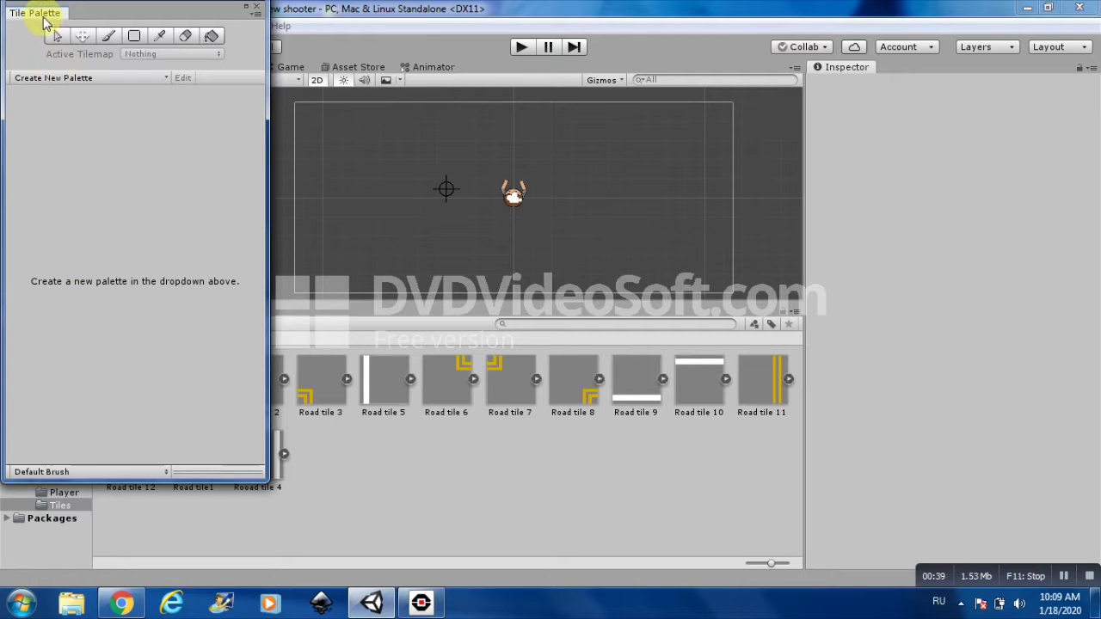
left_click_drag(38, 14, 931, 86)
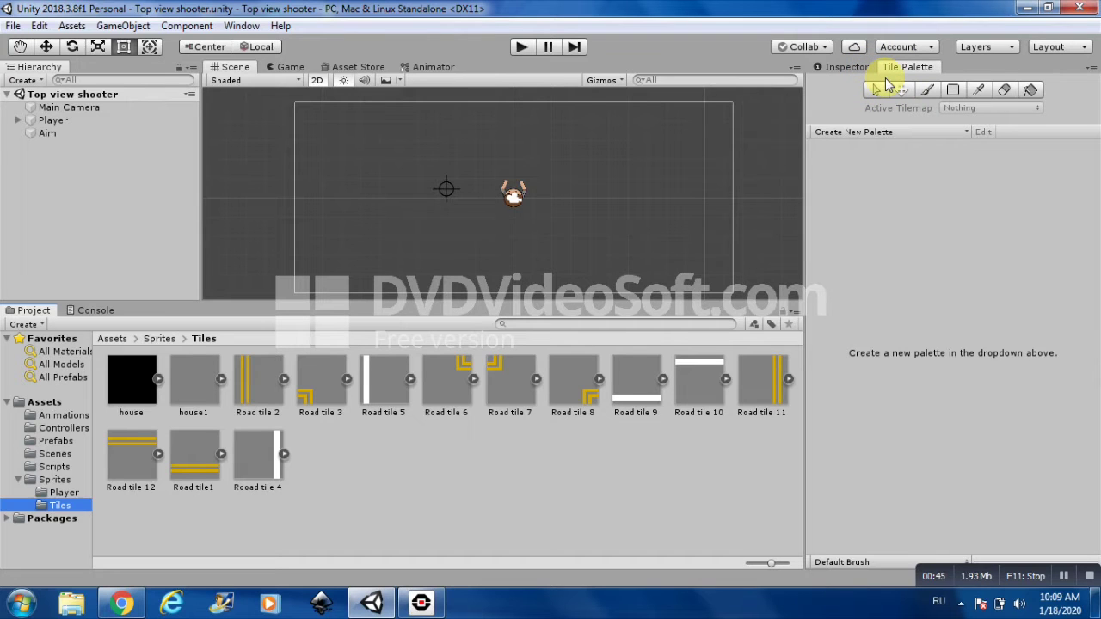
Create a new tile palette named City with a Rectangle grid and Automatic cell size
left_click(889, 133)
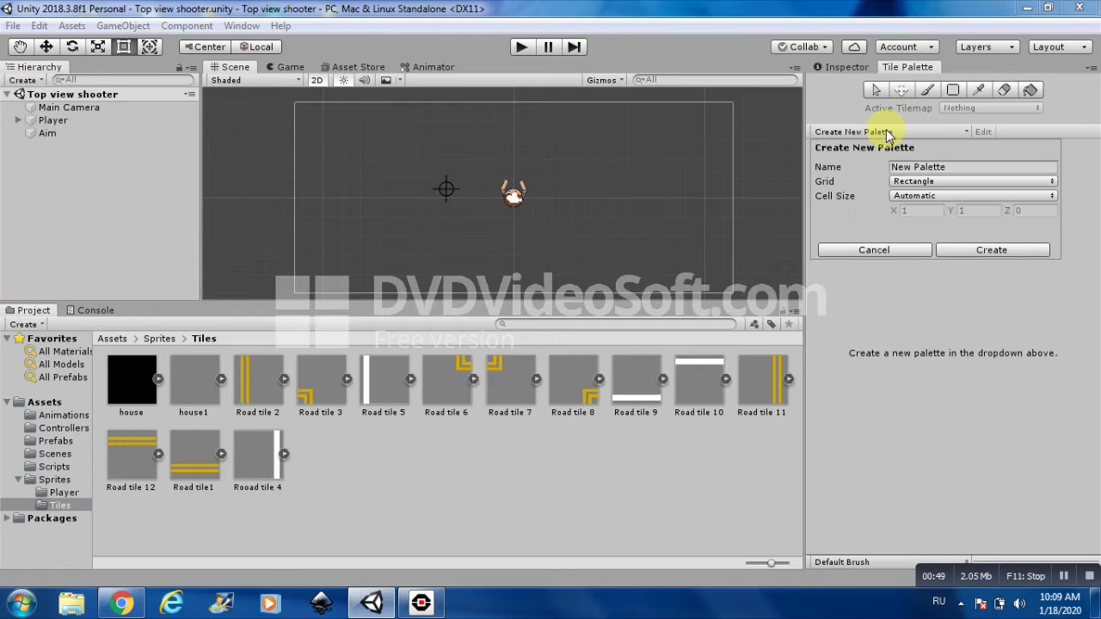
left_click(950, 166)
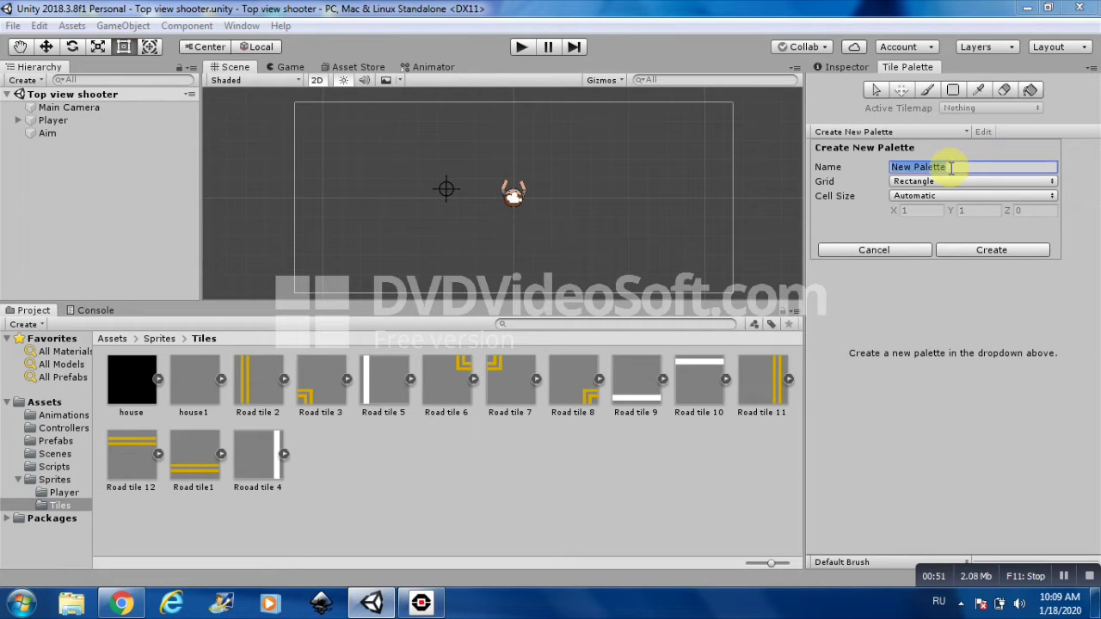
key("BackSpace")
type("City")
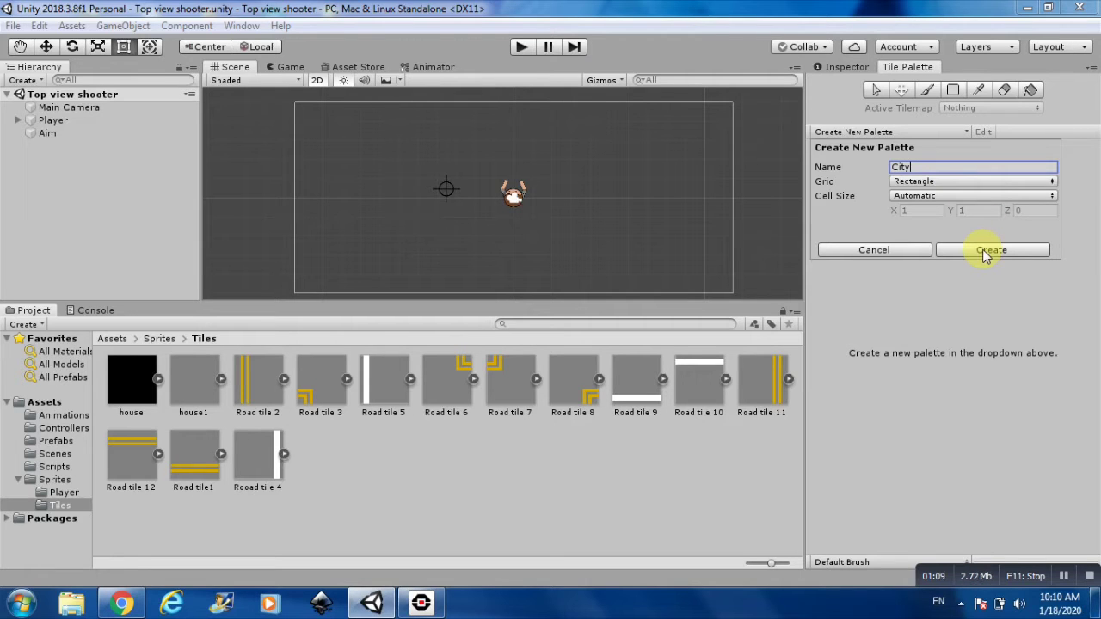
left_click(985, 252)
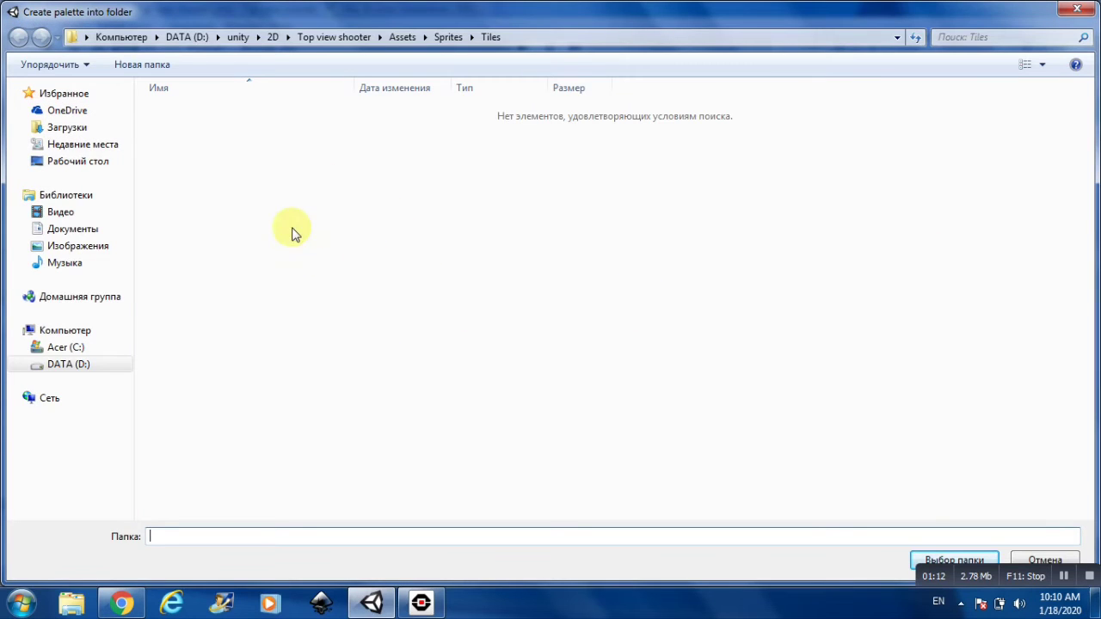
Create a folder named Tilemps inside the project's Assets folder and open it
left_click(416, 39)
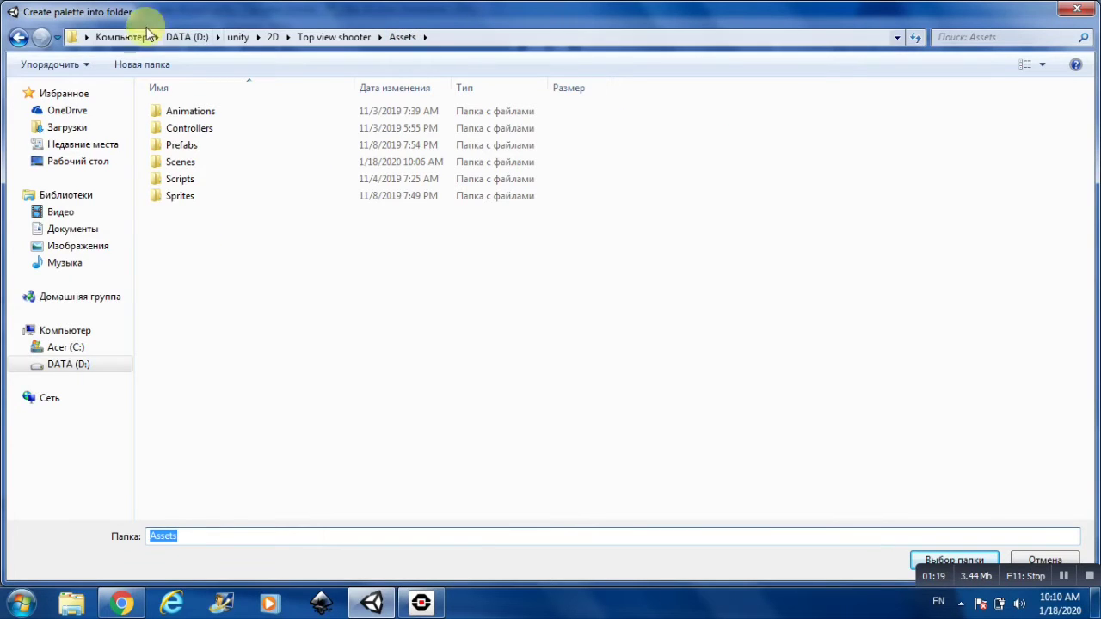
left_click(145, 65)
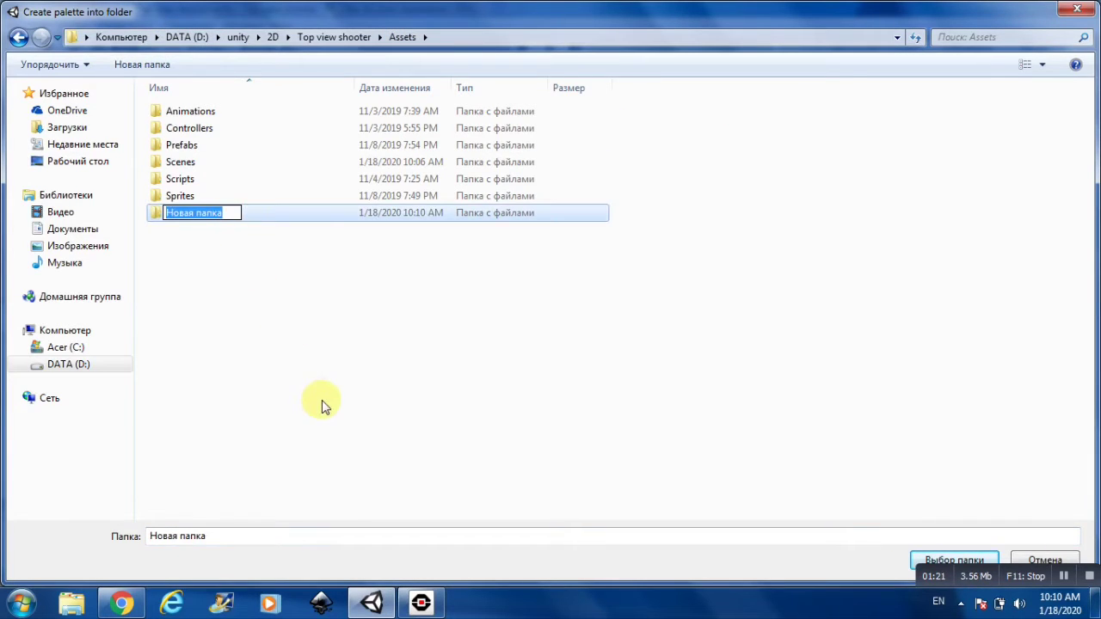
key("BackSpace")
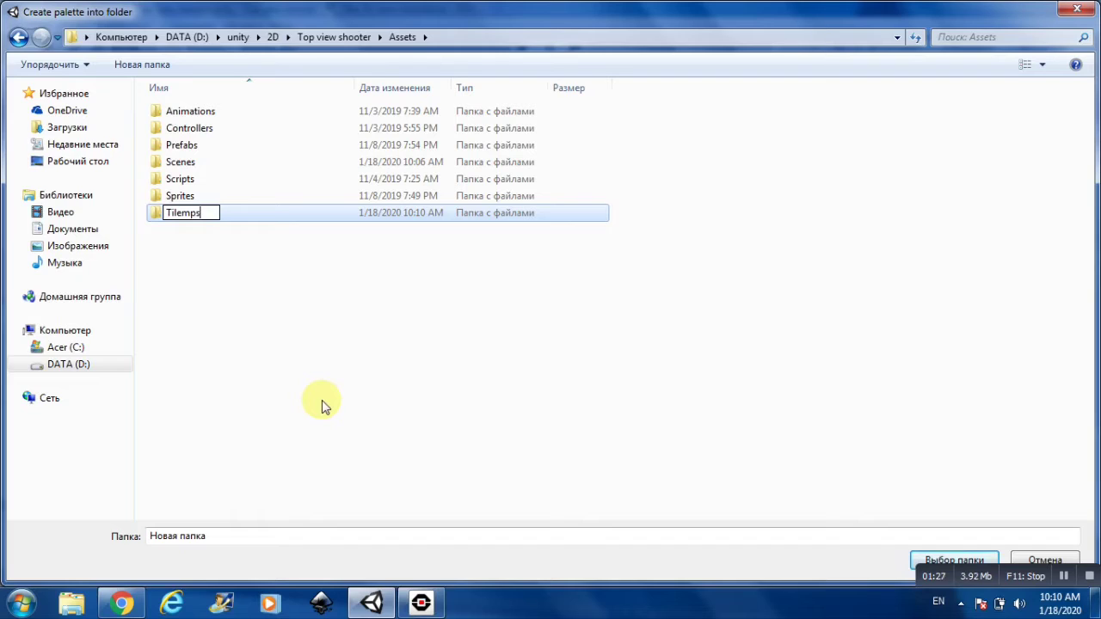
key("Return")
double_click(248, 221)
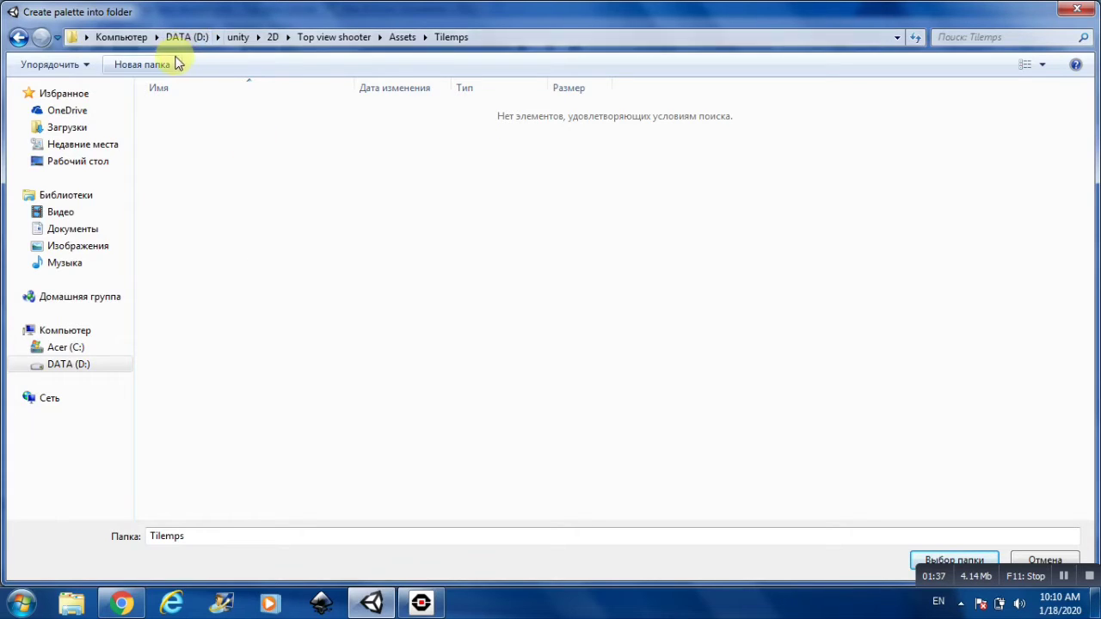
Create a subfolder named Tiles inside the Tilemps folder
left_click(142, 65)
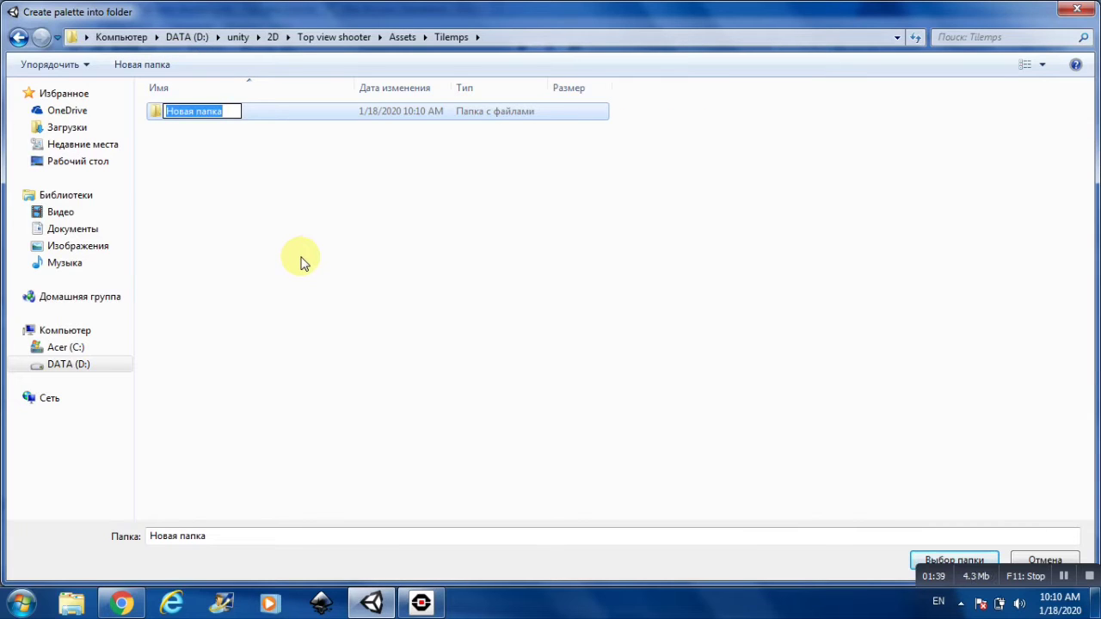
type("Tiles")
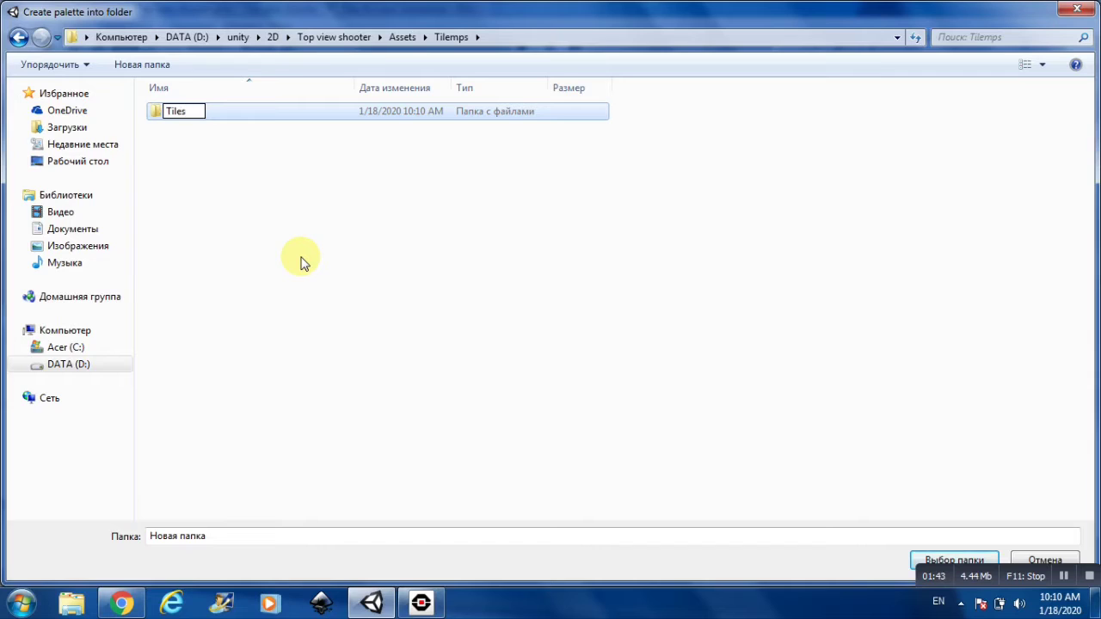
key("Return")
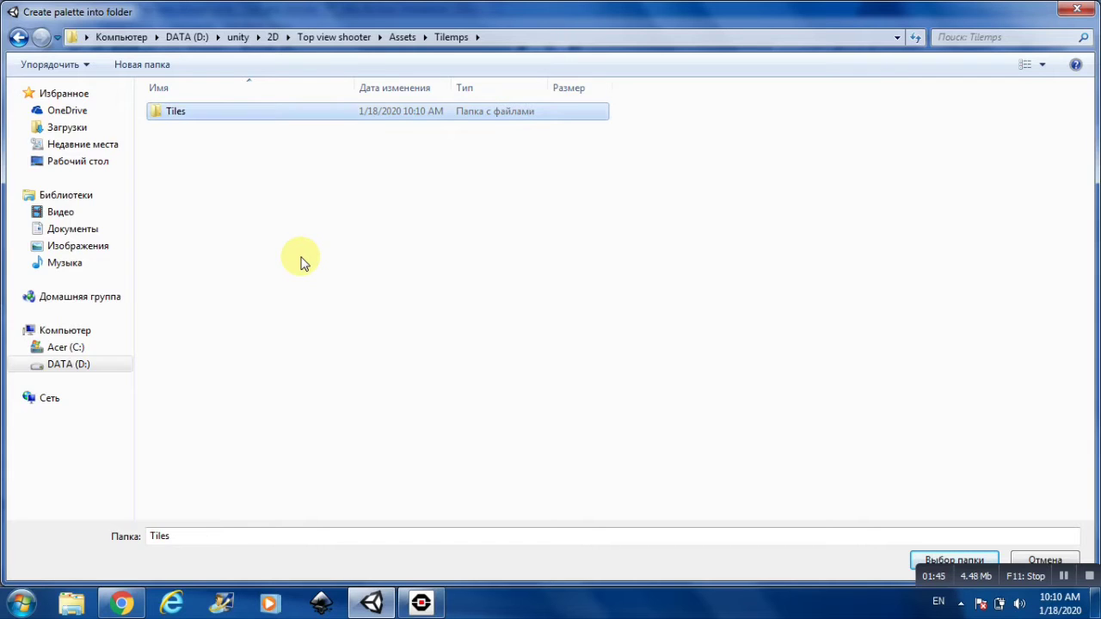
Save the City palette into the Assets/Tilemps folder
left_click(401, 38)
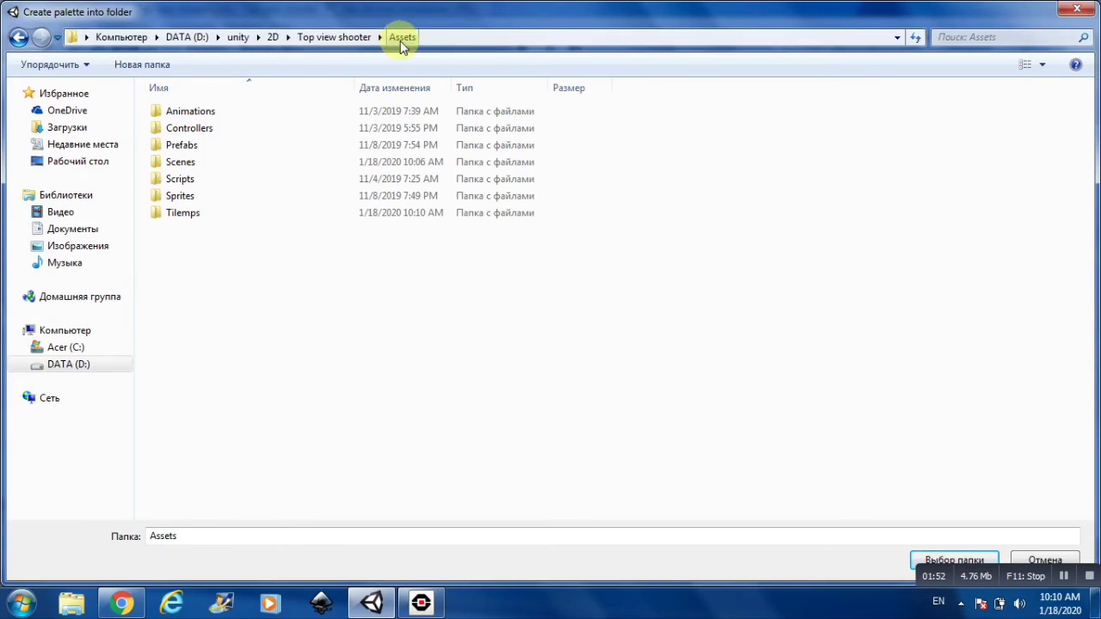
double_click(207, 213)
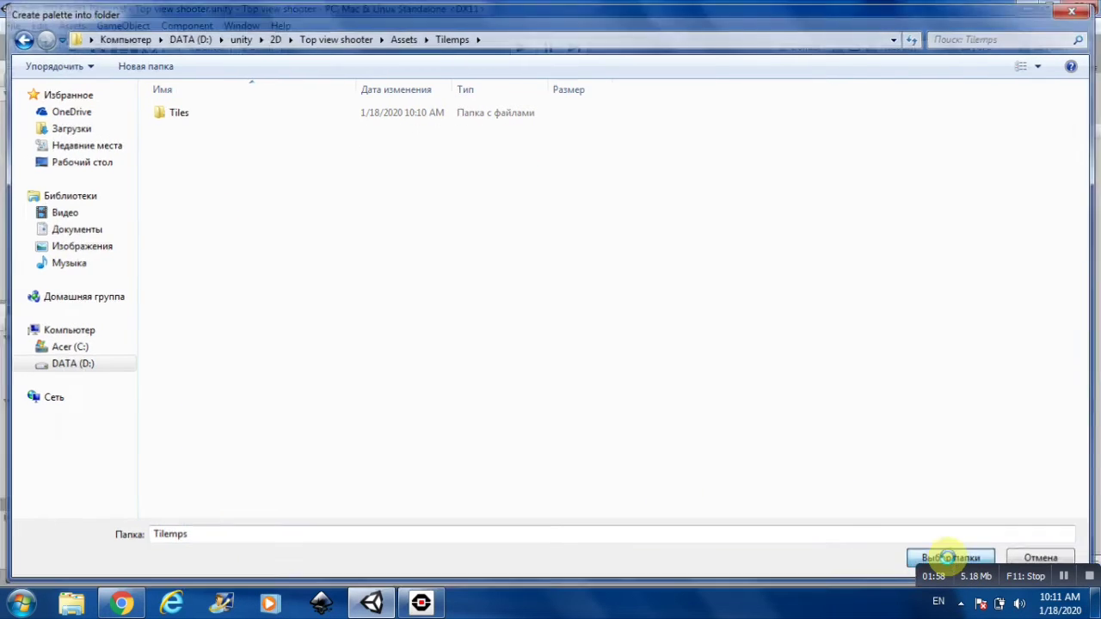
left_click(948, 558)
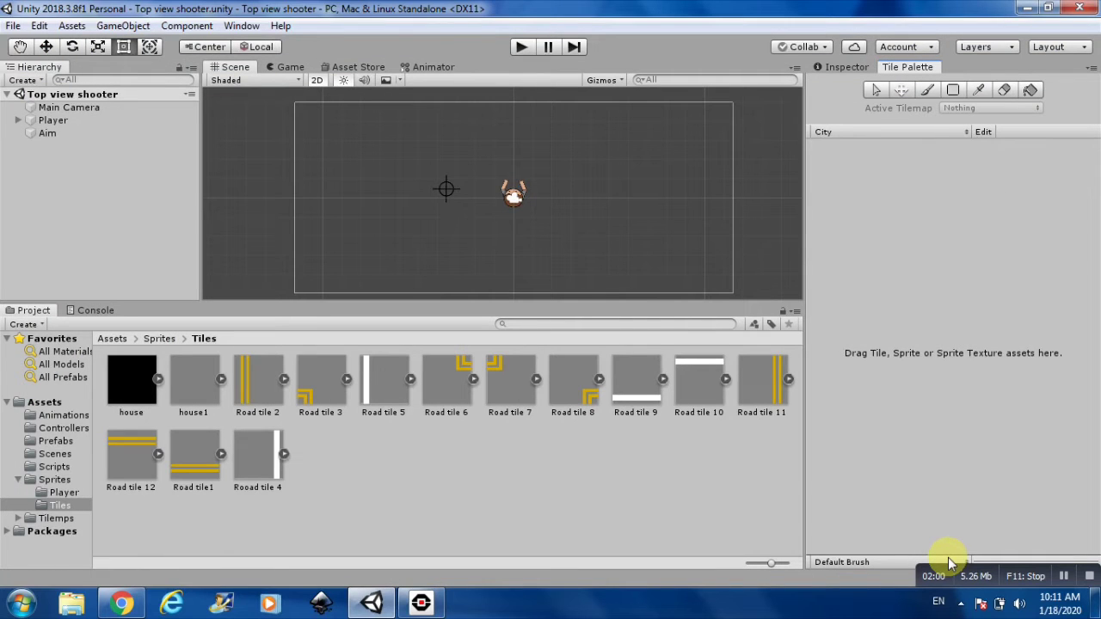
Add the City palette prefab from the Tilemps folder to the scene hierarchy
left_click(73, 519)
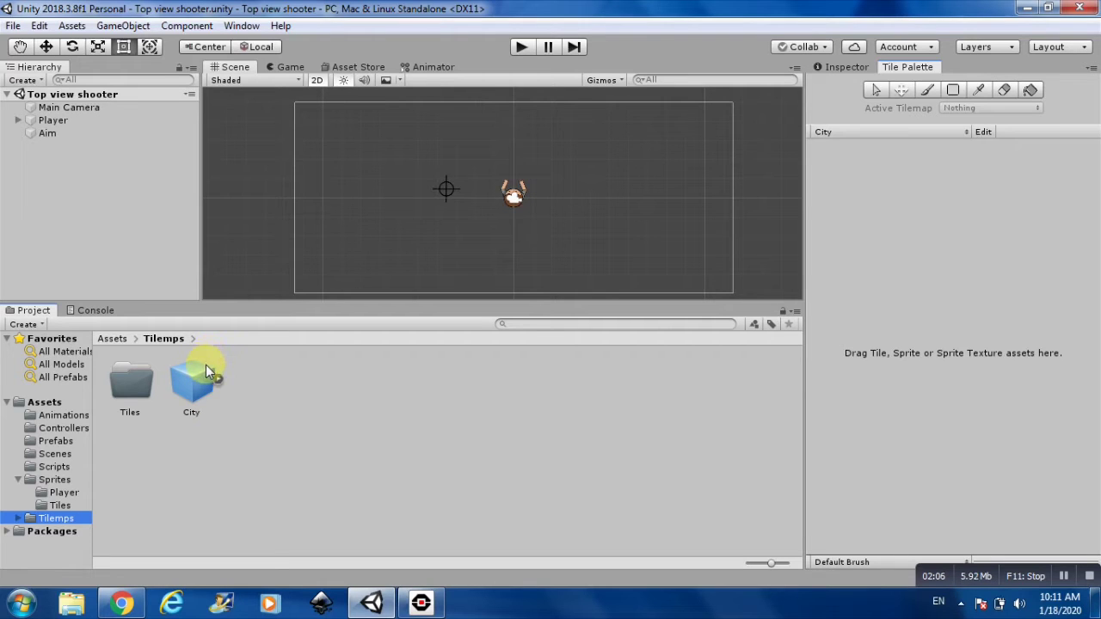
left_click_drag(203, 386, 116, 243)
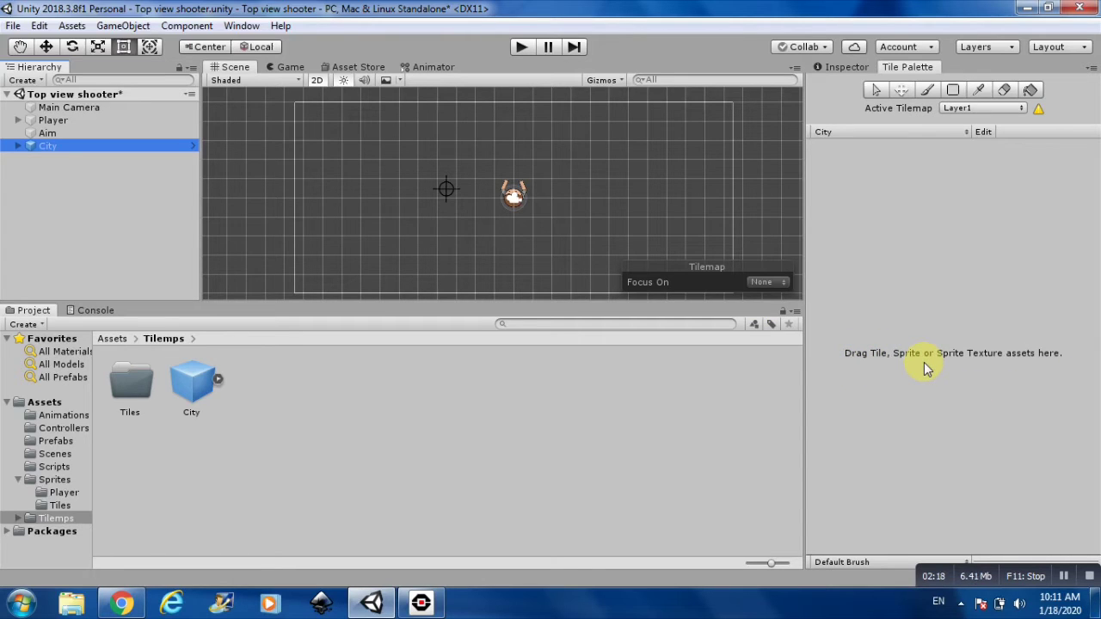
Add all the house and road tile sprites from Sprites/Tiles to the City palette
left_click(62, 505)
left_click(125, 384)
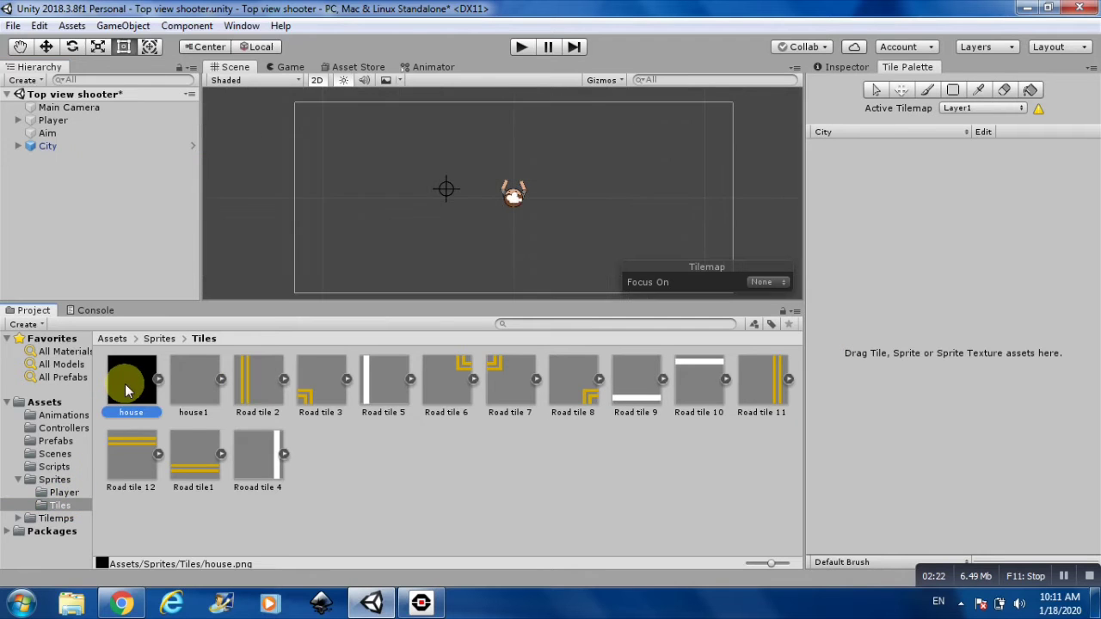
double_click(261, 451)
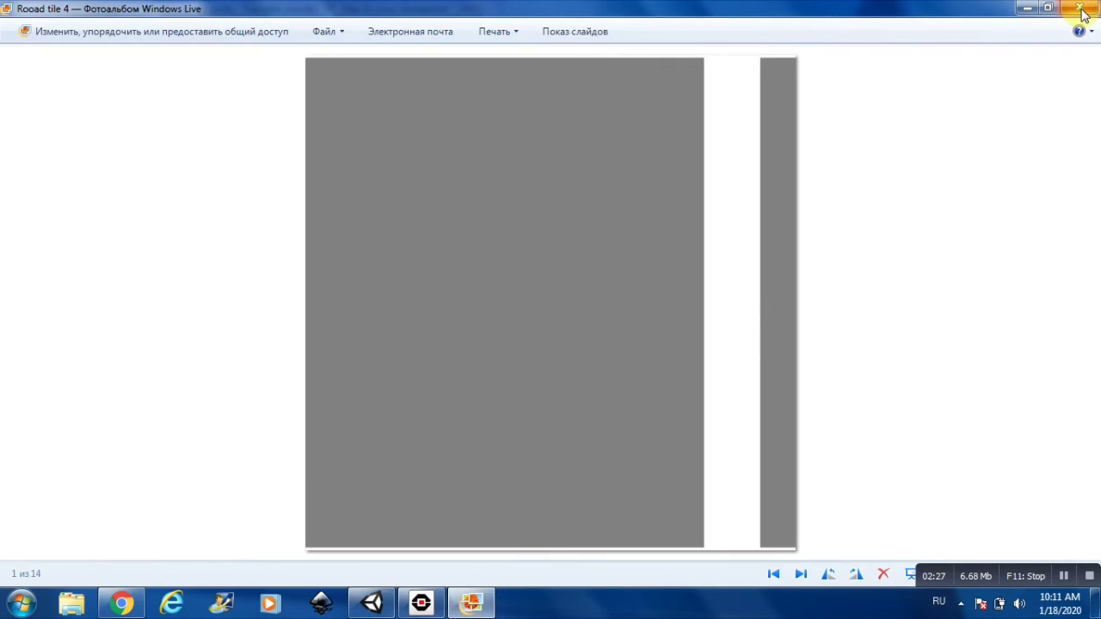
left_click(1076, 9)
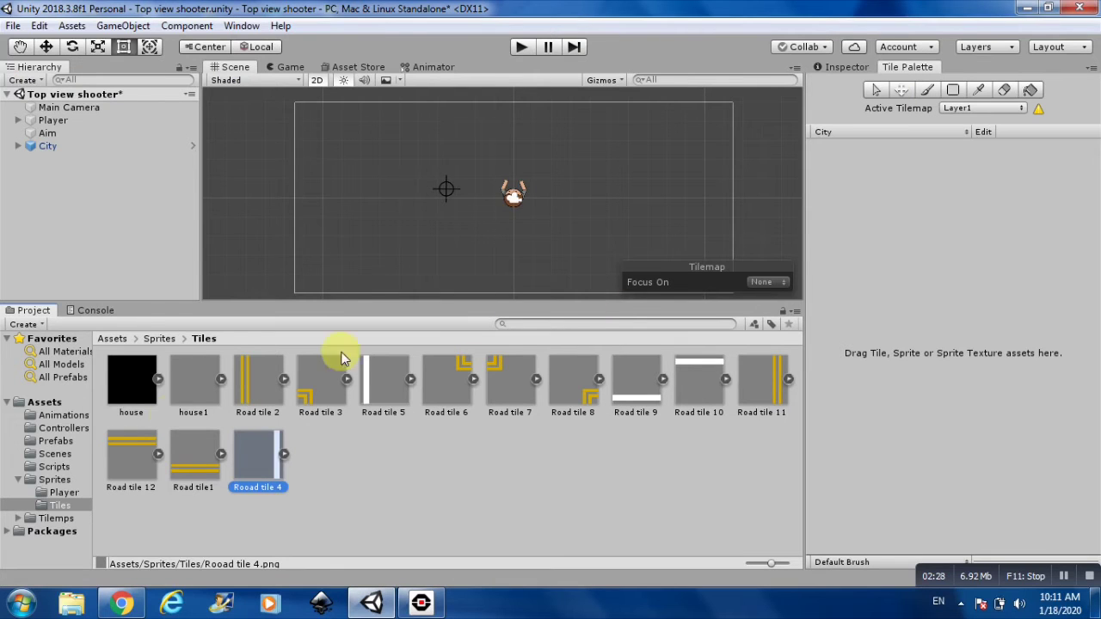
left_click(123, 379)
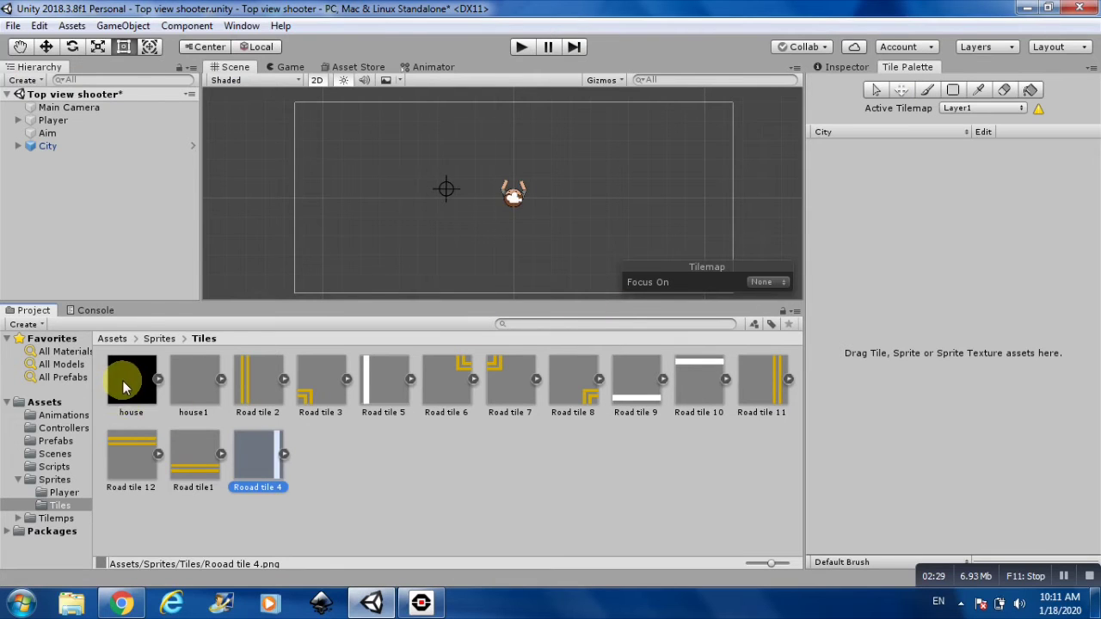
left_click(267, 482, "shift")
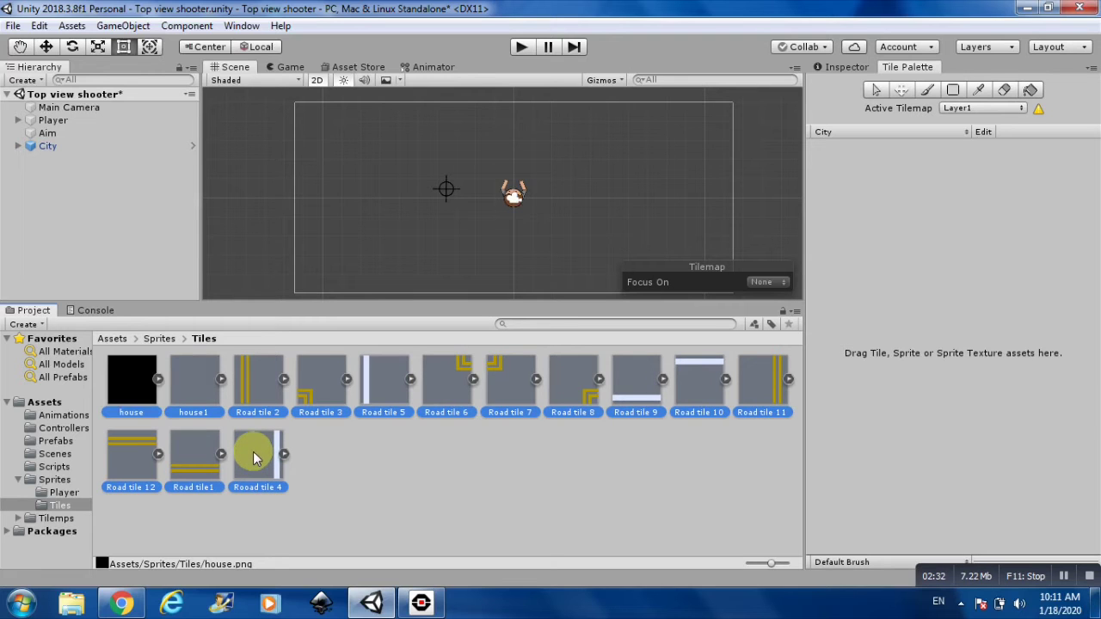
left_click_drag(254, 457, 907, 316)
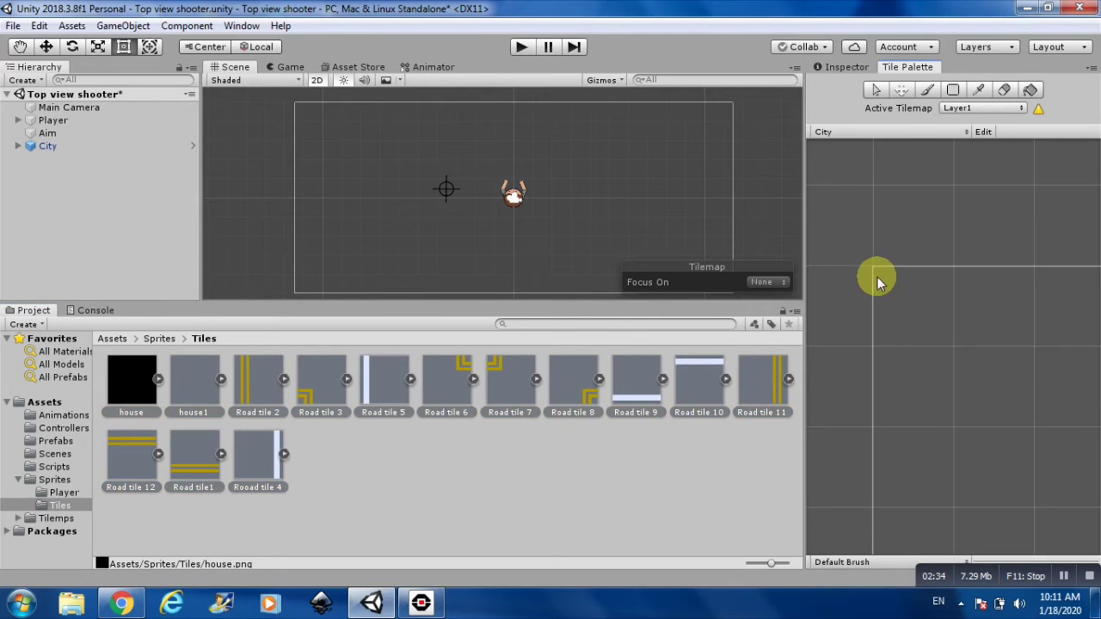
left_click_drag(877, 277, 876, 265)
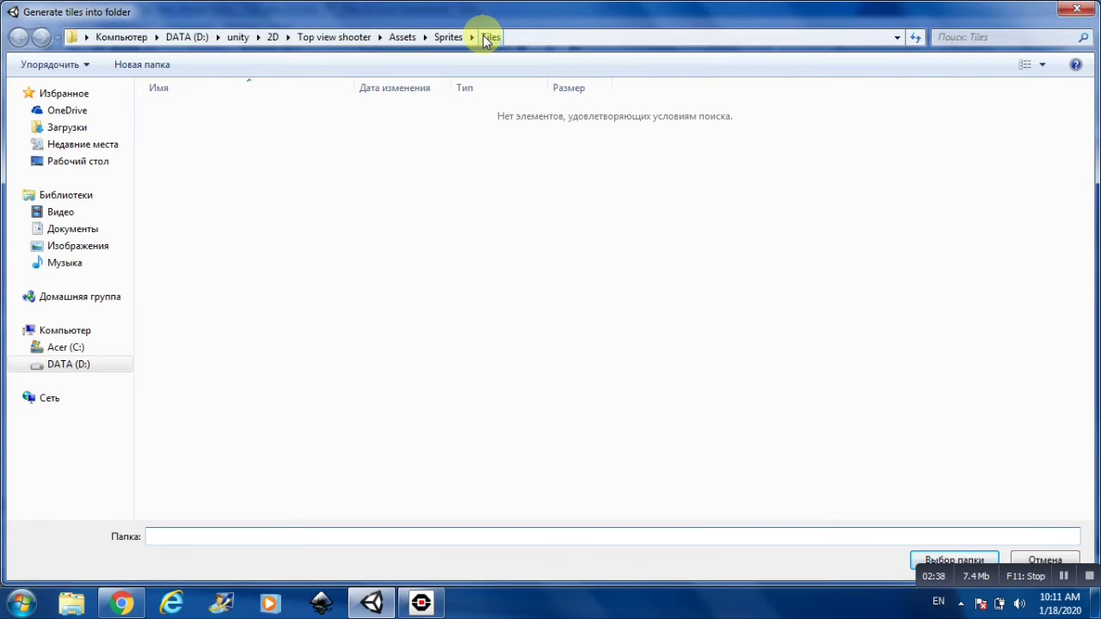
Generate the palette's tile assets into the Assets/Tilemps/Tiles folder
left_click(407, 37)
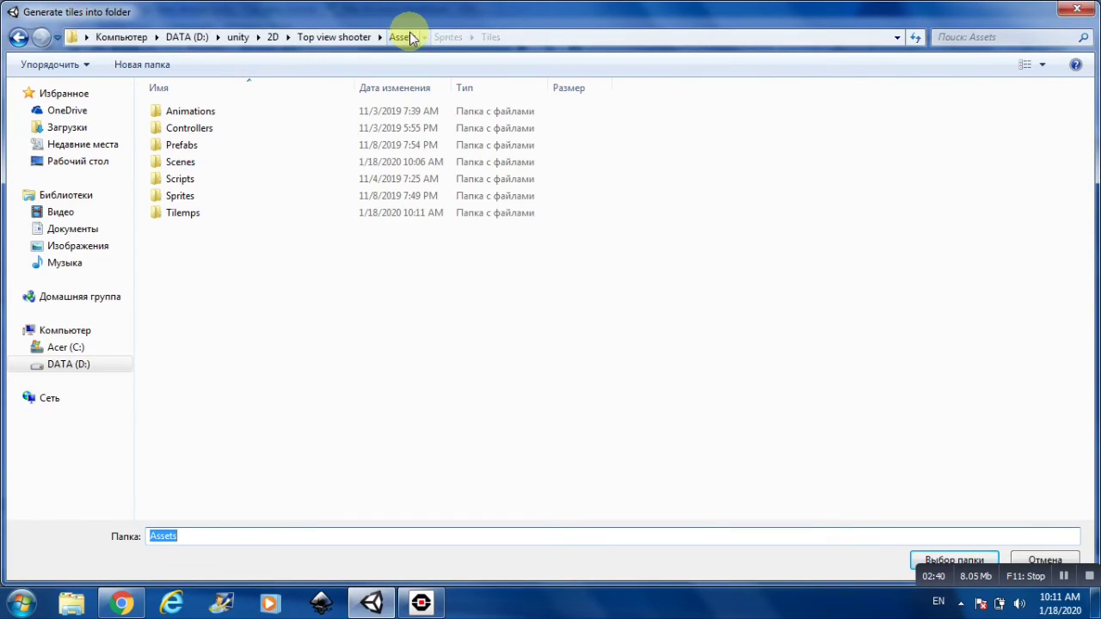
double_click(246, 215)
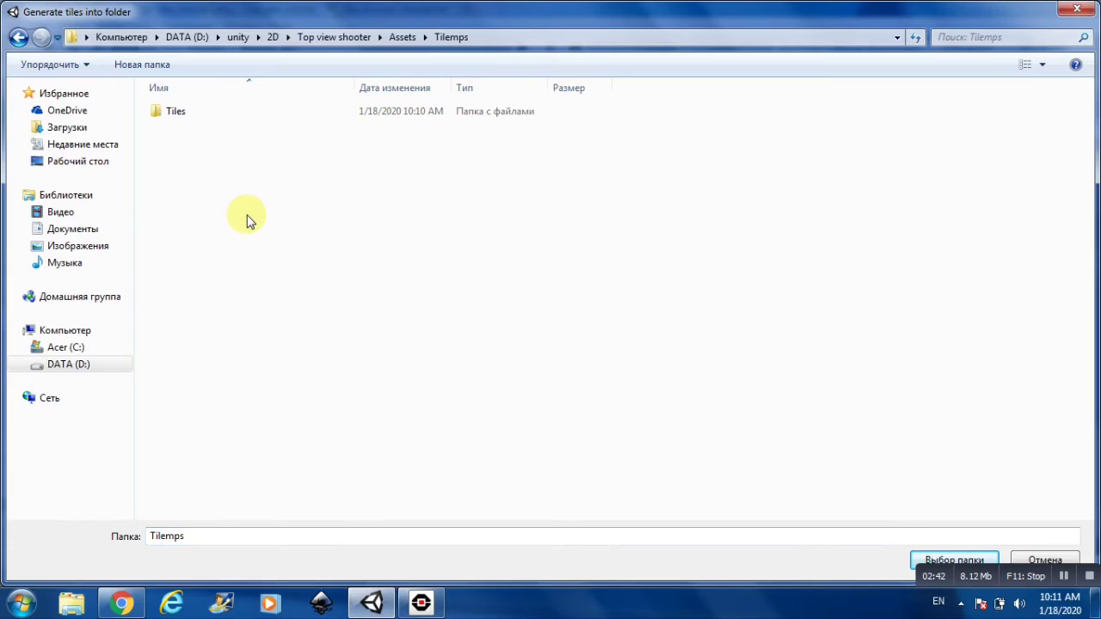
double_click(217, 115)
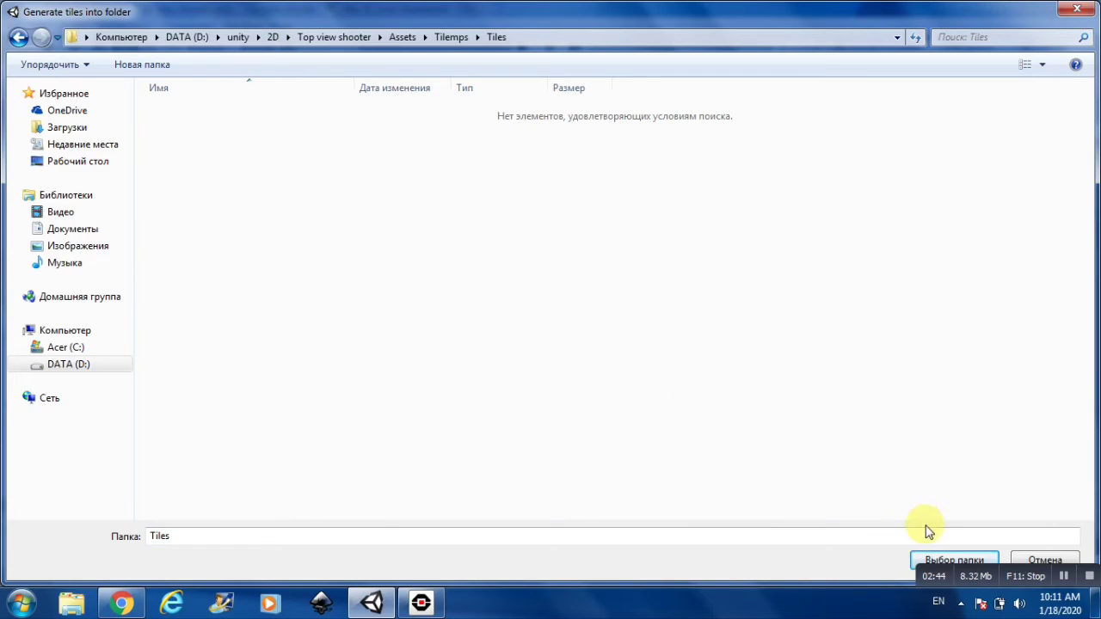
left_click(942, 559)
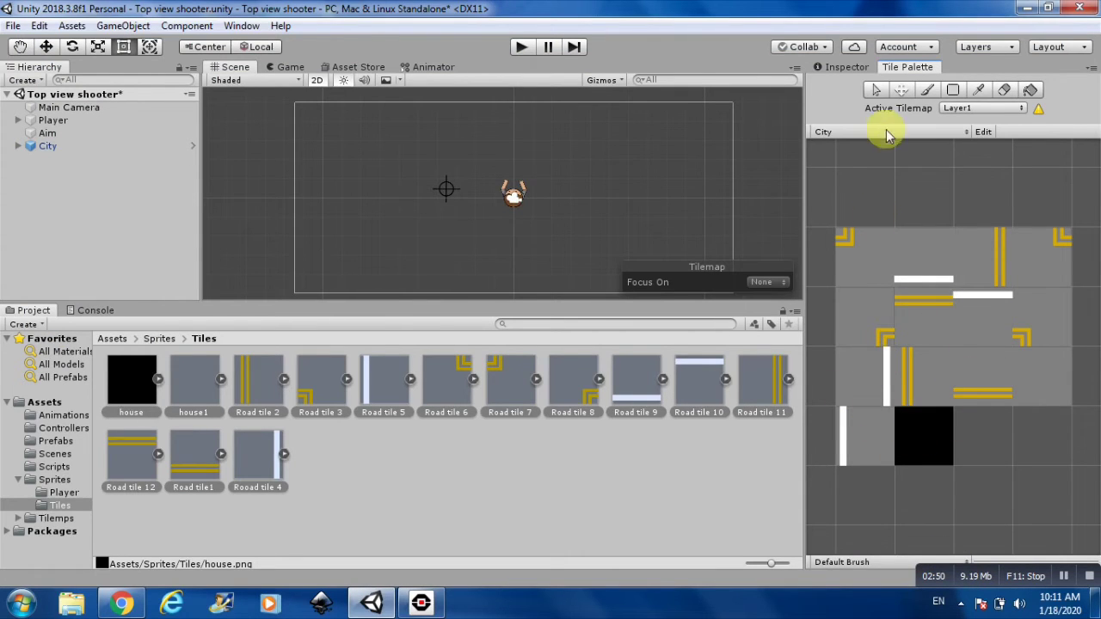
Activate the tile paint brush and pick the black house tile from the City palette
left_click(926, 91)
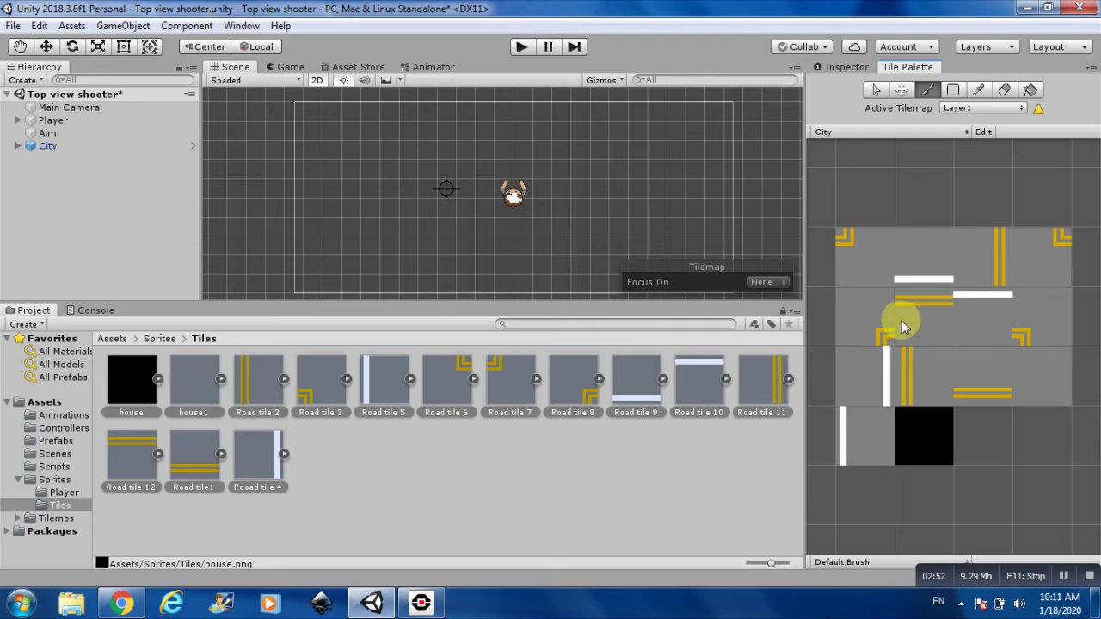
left_click(927, 433)
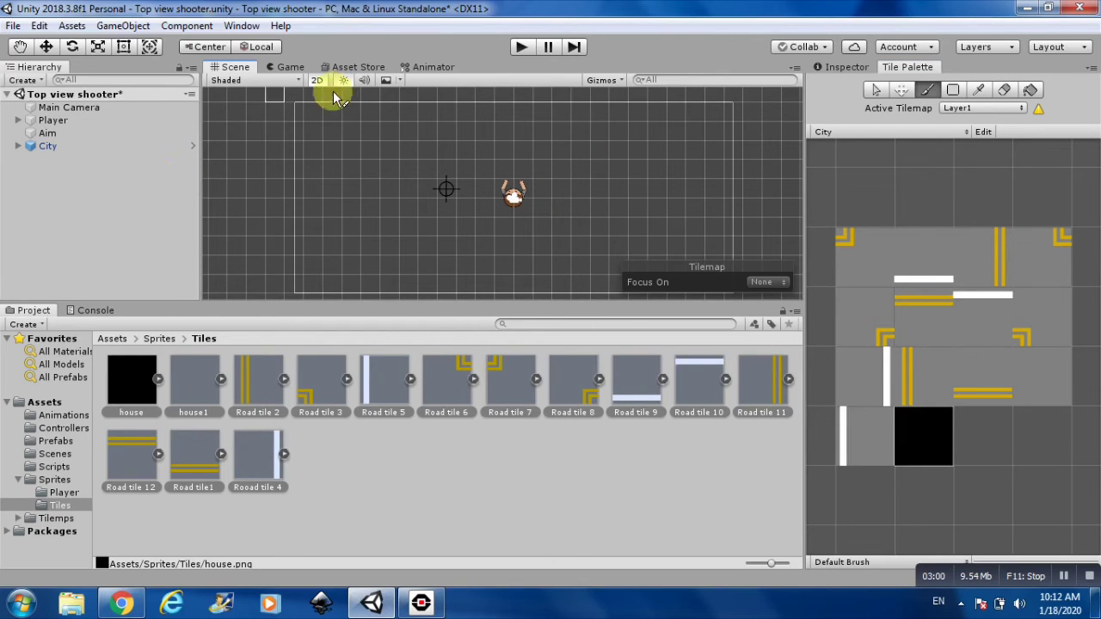
Enable the Tilemap Renderer on the City object's Layer1 tilemap
left_click(48, 146)
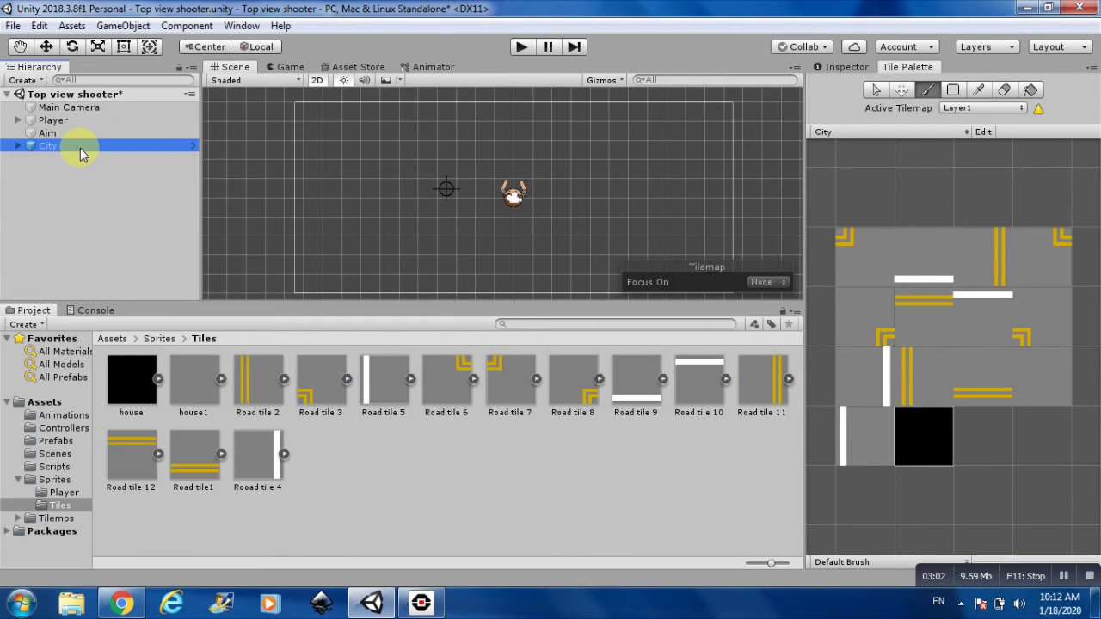
left_click(846, 67)
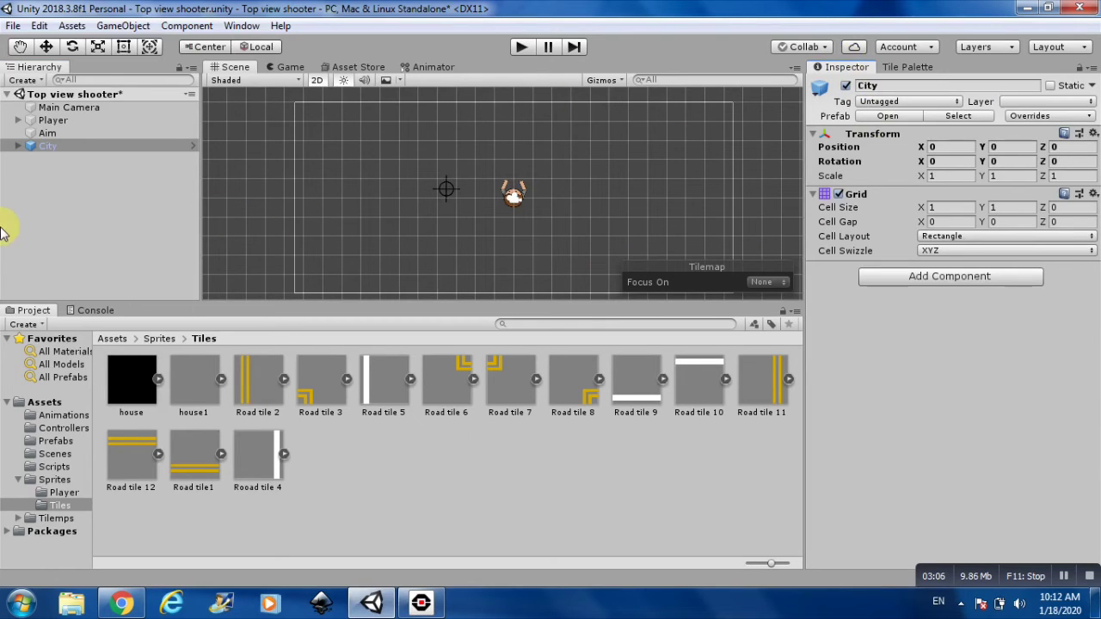
left_click(18, 145)
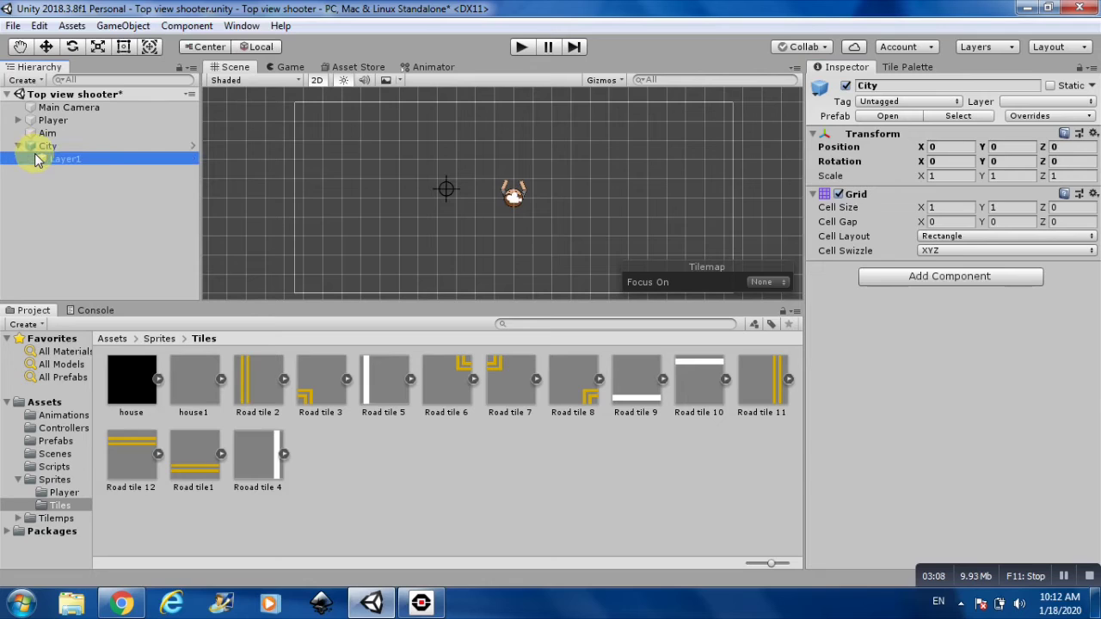
left_click(36, 160)
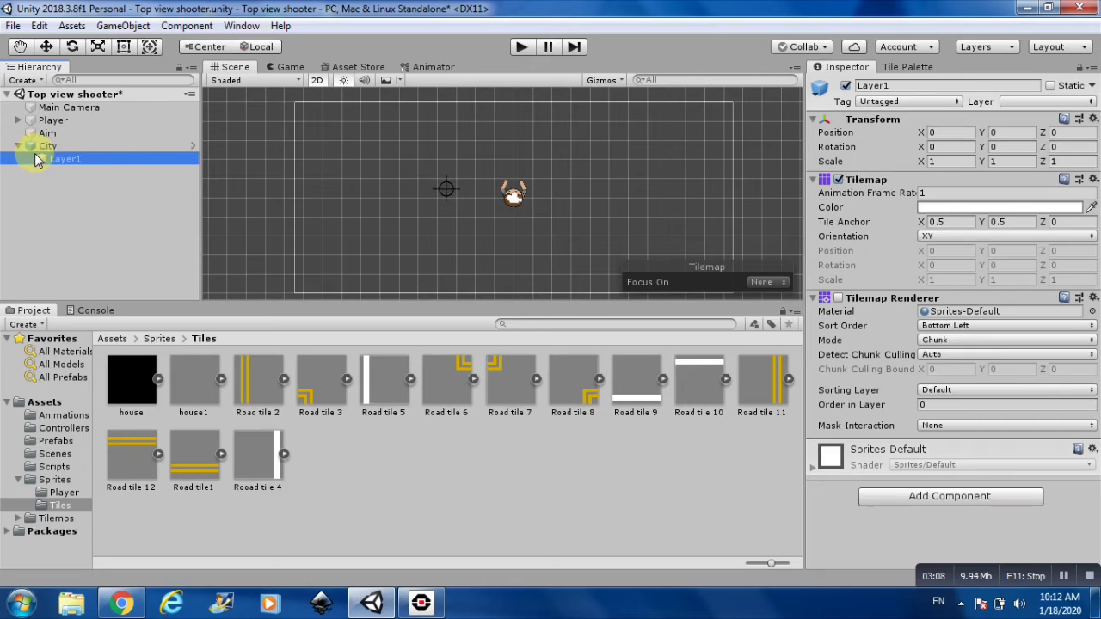
left_click(838, 299)
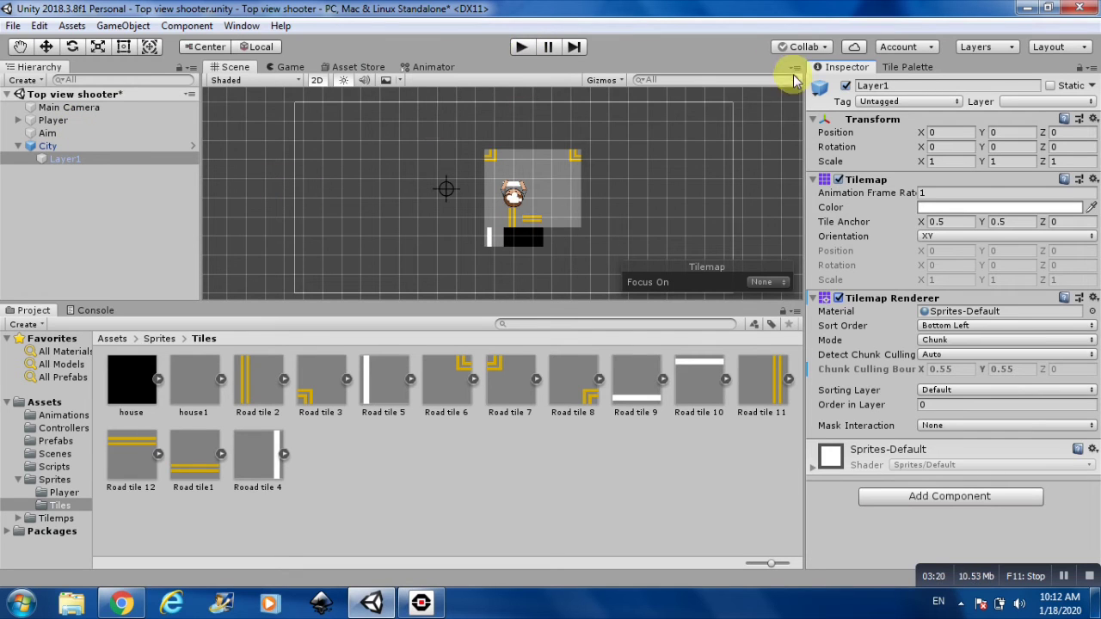
Erase all the palette's sample tiles from Layer1 around the player in the scene
left_click(914, 68)
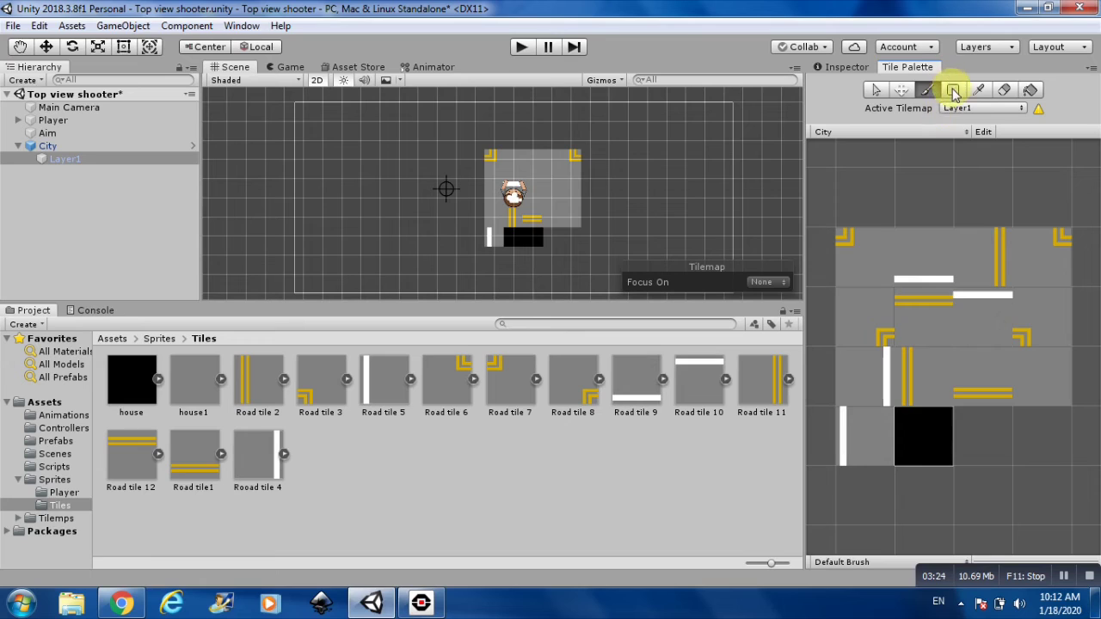
left_click(1005, 90)
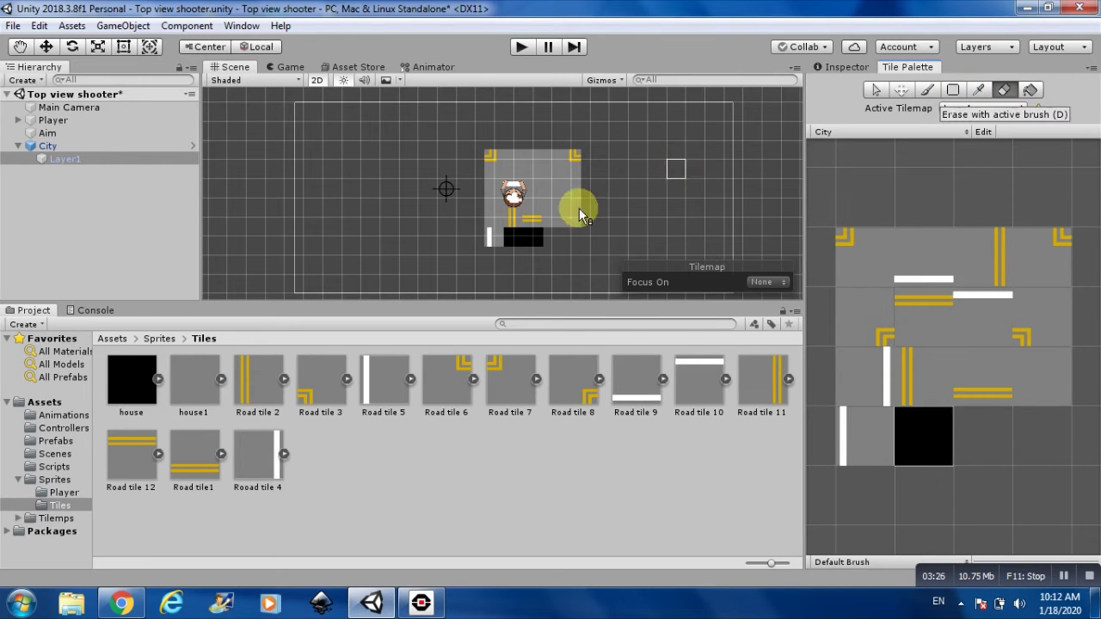
mouse_move(559, 216)
left_mouse_down()
mouse_move(541, 217)
mouse_move(570, 157)
mouse_move(516, 192)
mouse_move(497, 178)
left_mouse_up()
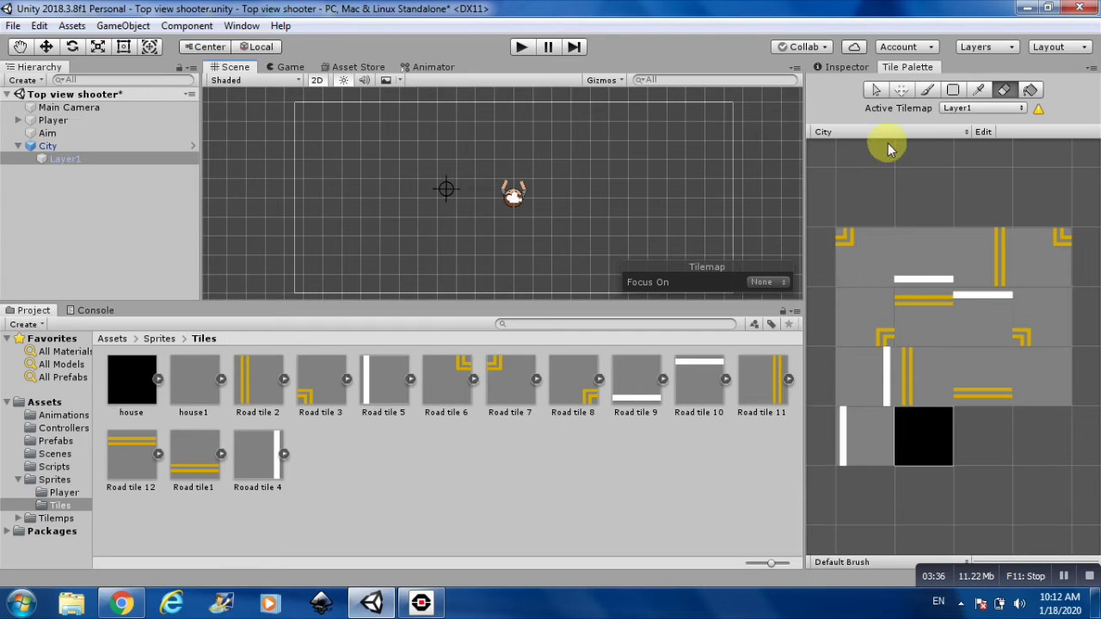
Paint a solid square block of black house tiles around the player with the paint brush
left_click(927, 89)
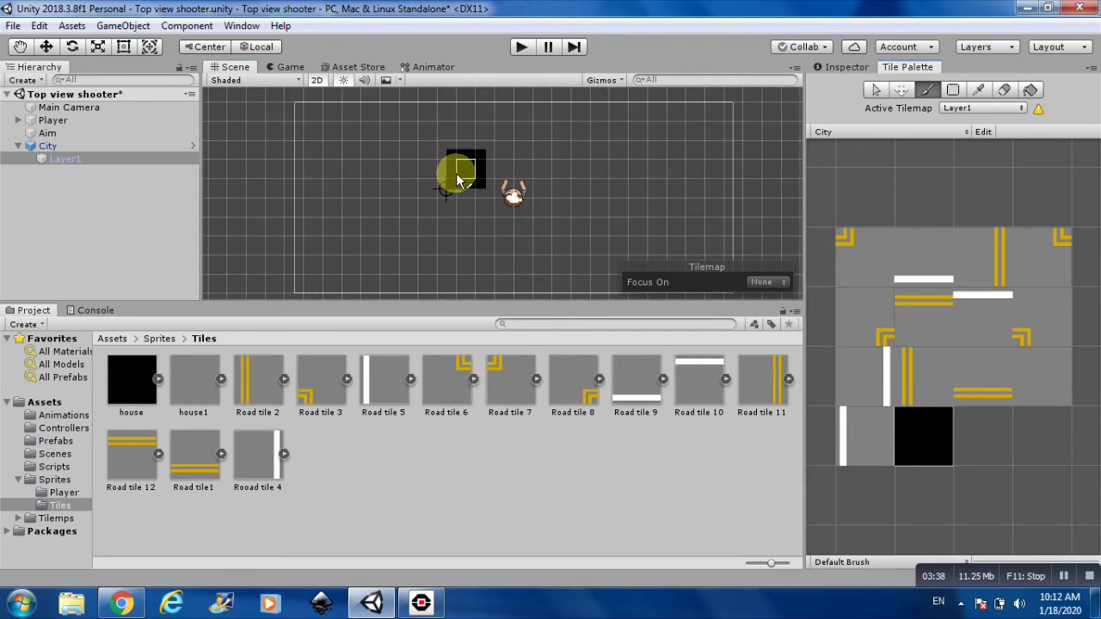
left_click_drag(481, 173, 487, 255)
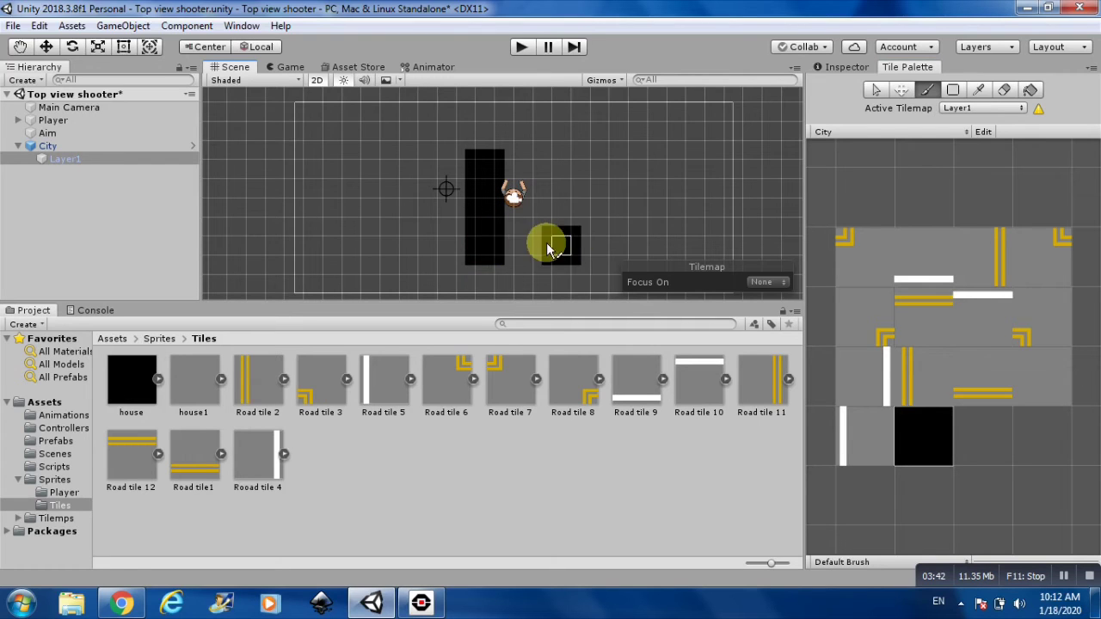
left_click(523, 245)
left_click(566, 246)
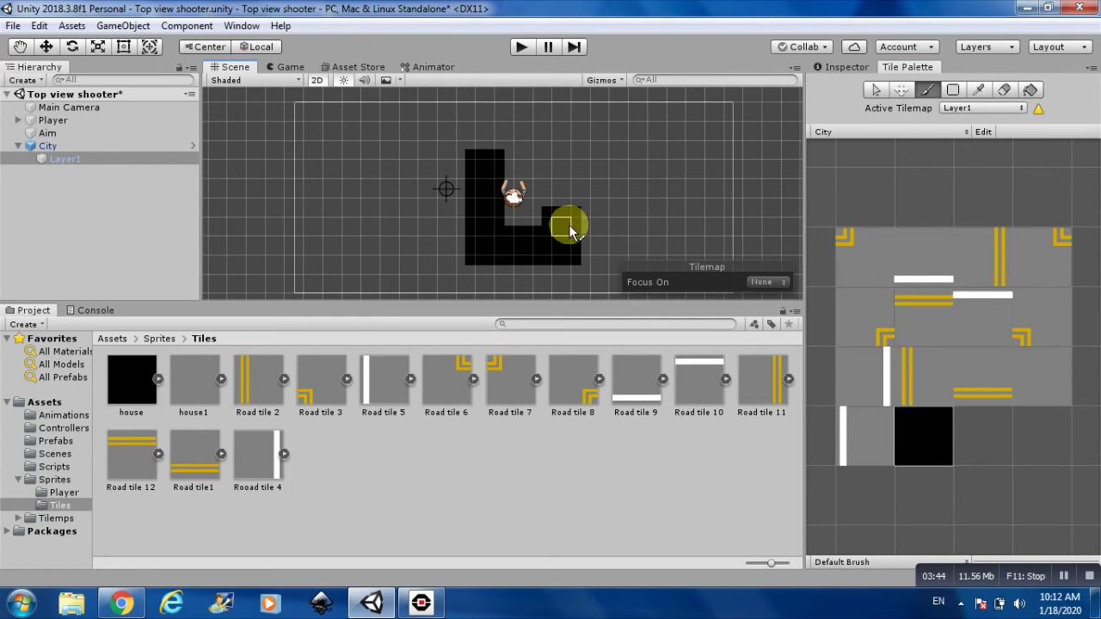
mouse_move(568, 197)
left_mouse_down()
mouse_move(562, 149)
mouse_move(562, 165)
mouse_move(533, 170)
left_mouse_up()
left_click(523, 204)
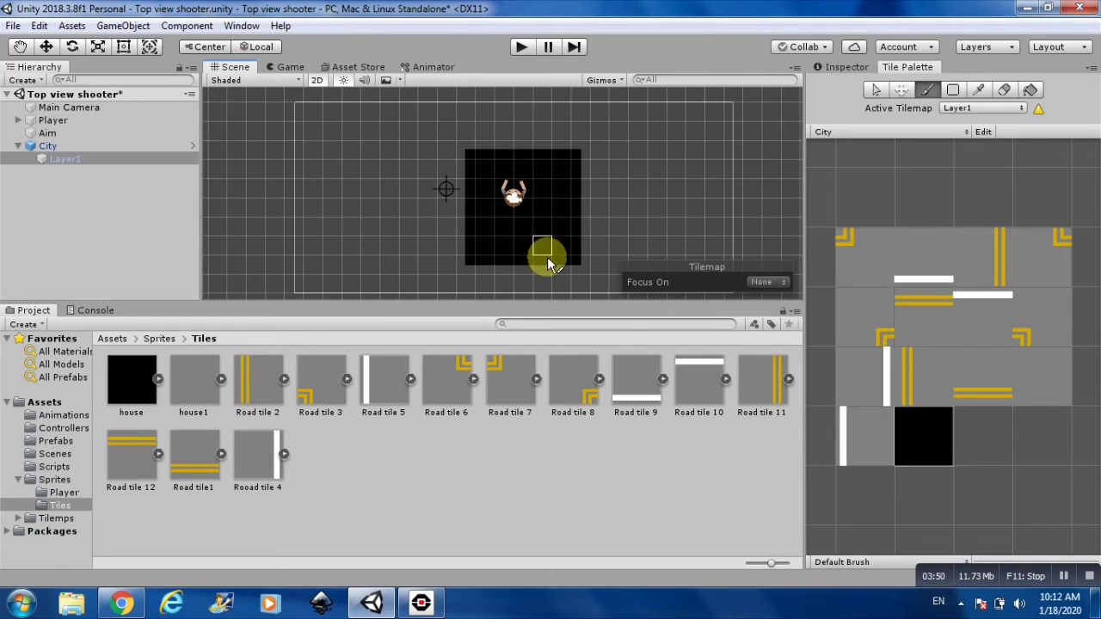
left_click(561, 111)
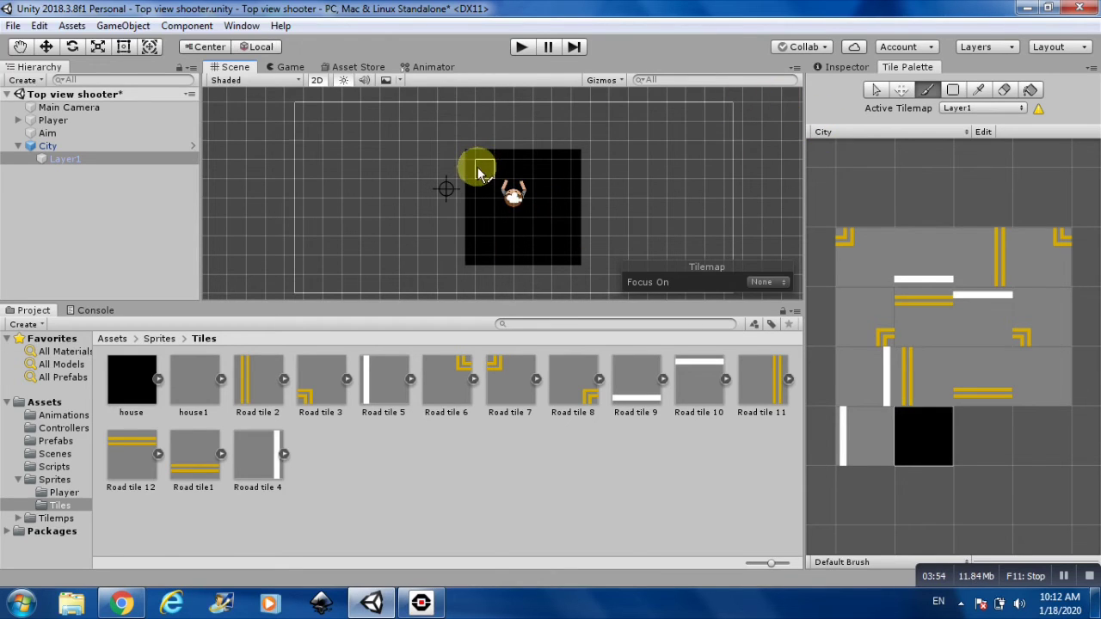
left_click(526, 273)
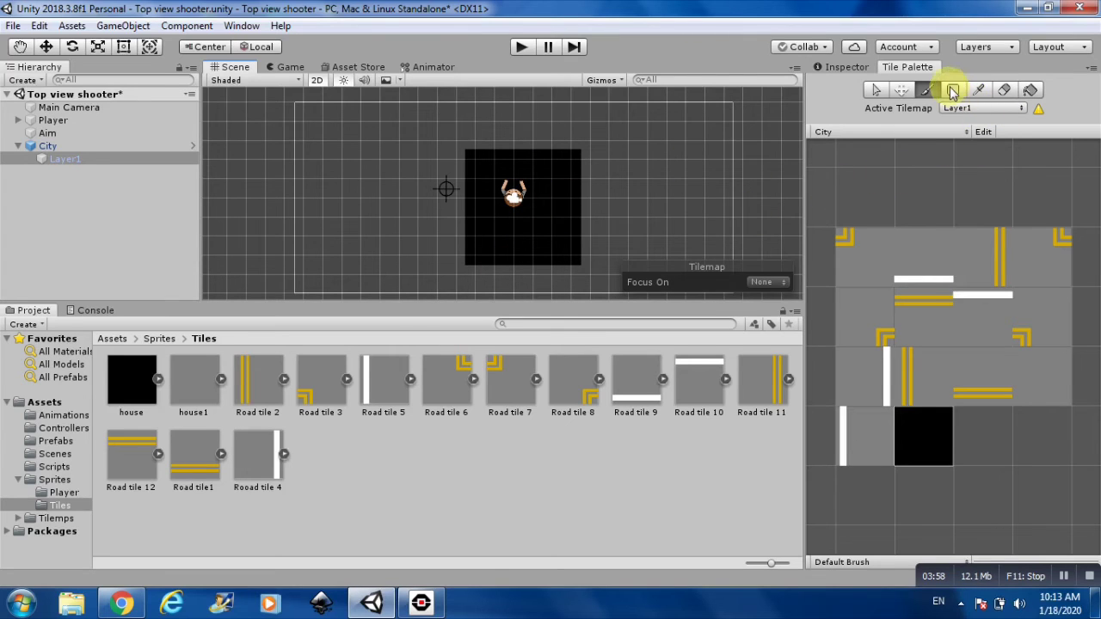
Box-fill a second square of house tiles left of the aim crosshair and a small block above right of the player's block
left_click(953, 90)
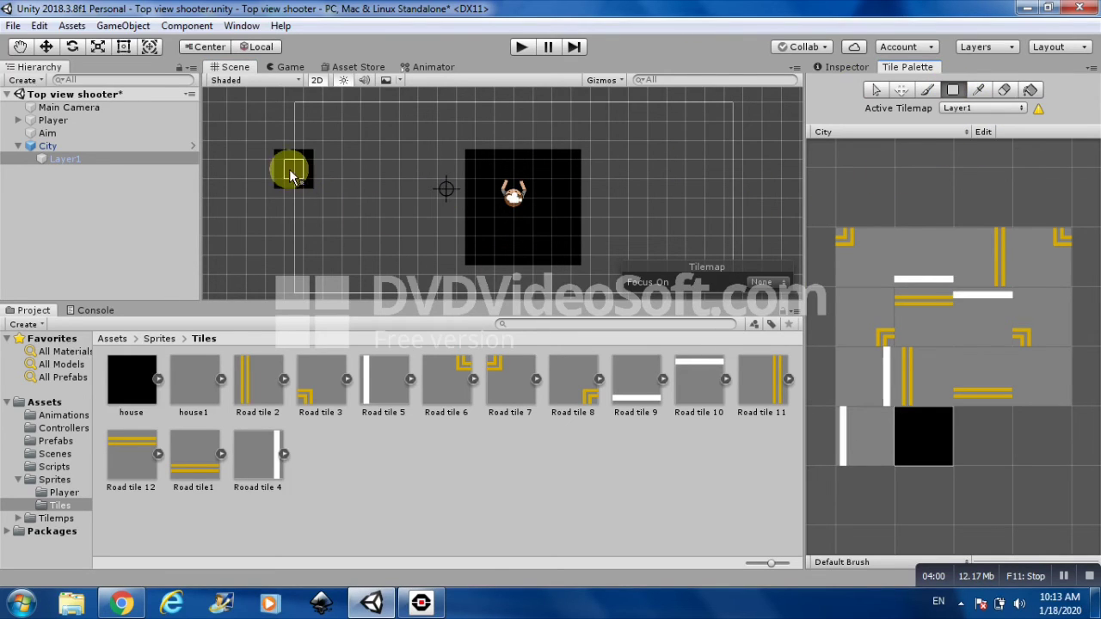
left_click_drag(289, 169, 367, 246)
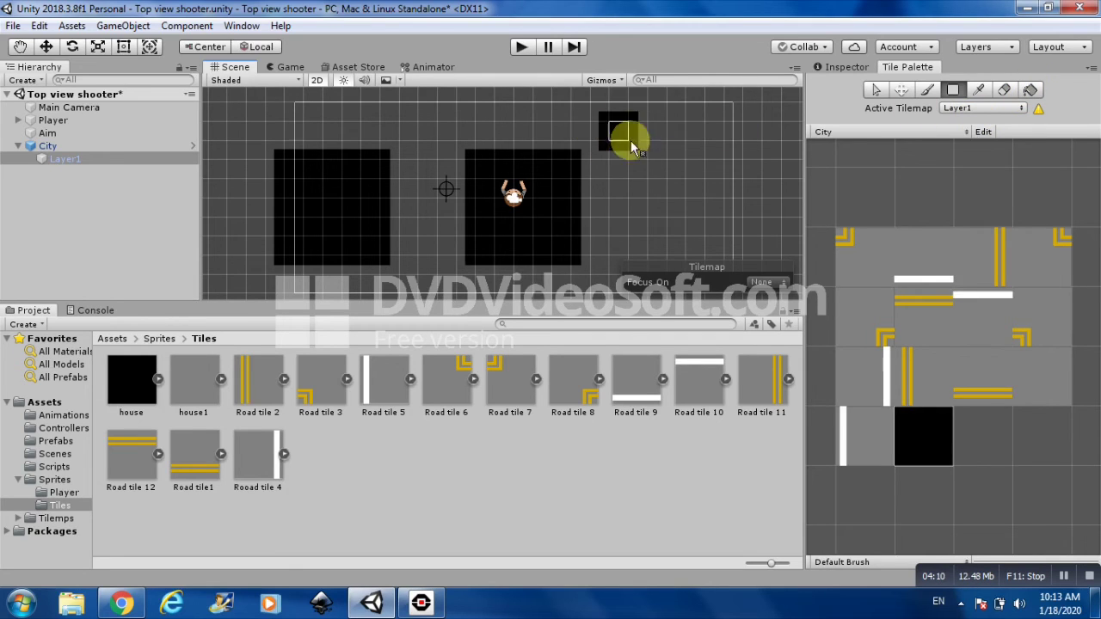
mouse_move(596, 128)
left_mouse_down()
mouse_move(737, 182)
mouse_move(737, 263)
mouse_move(678, 84)
mouse_move(604, 128)
left_mouse_up()
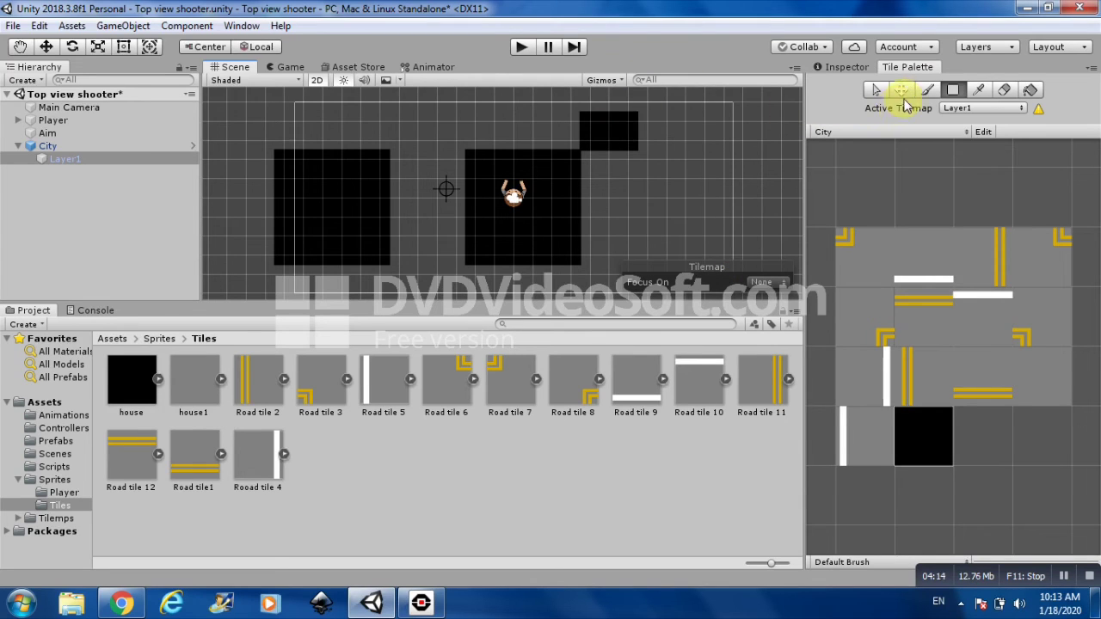
Brush upper and lower strips of house tiles across the gap between the two large black blocks
left_click(927, 89)
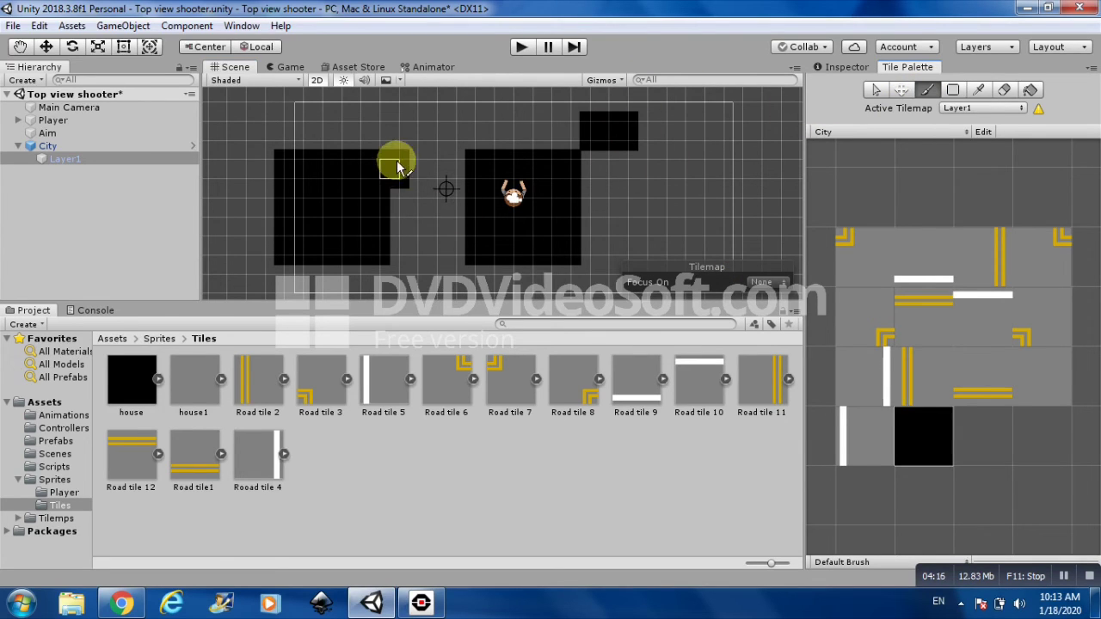
left_click_drag(397, 166, 459, 164)
left_click_drag(398, 246, 464, 253)
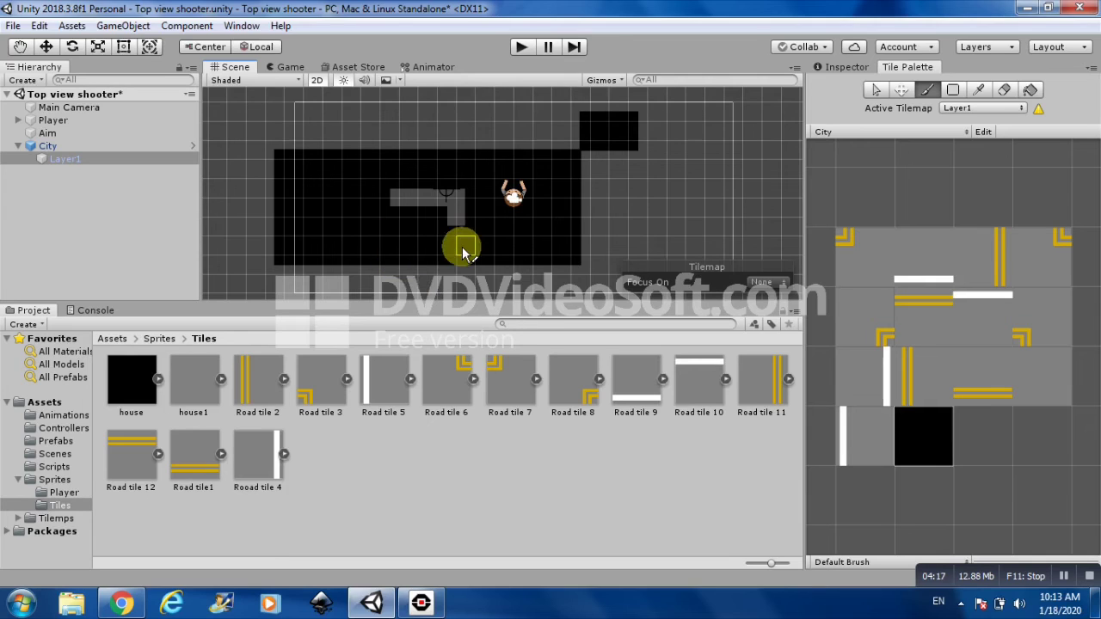
Flood-fill the empty areas between the black blocks with house tiles to form one solid rectangle
left_click(1031, 91)
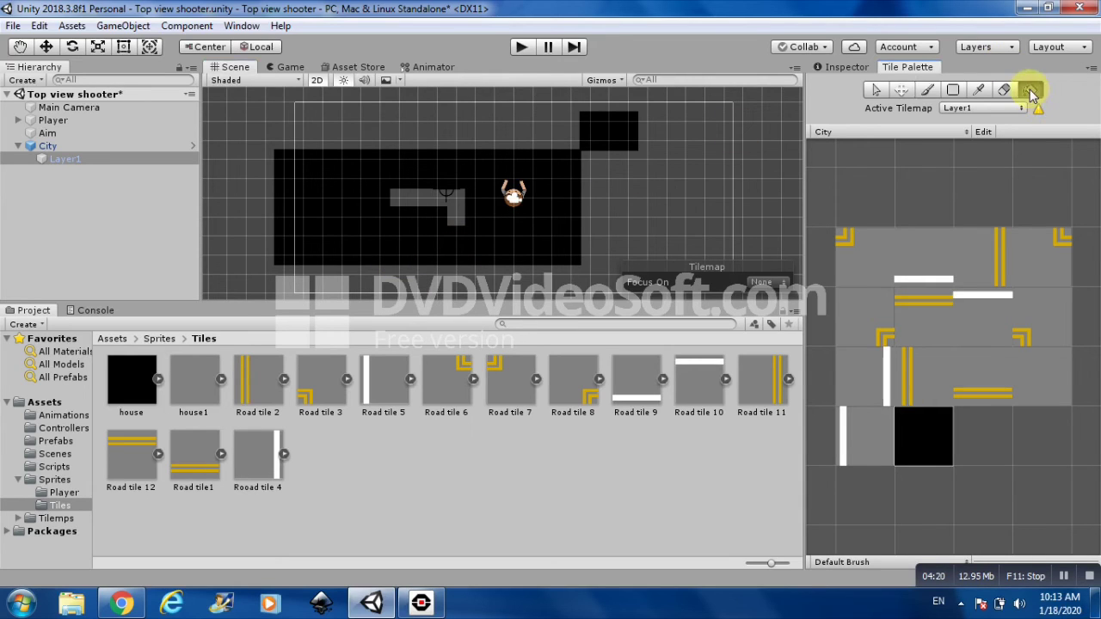
left_click(634, 163)
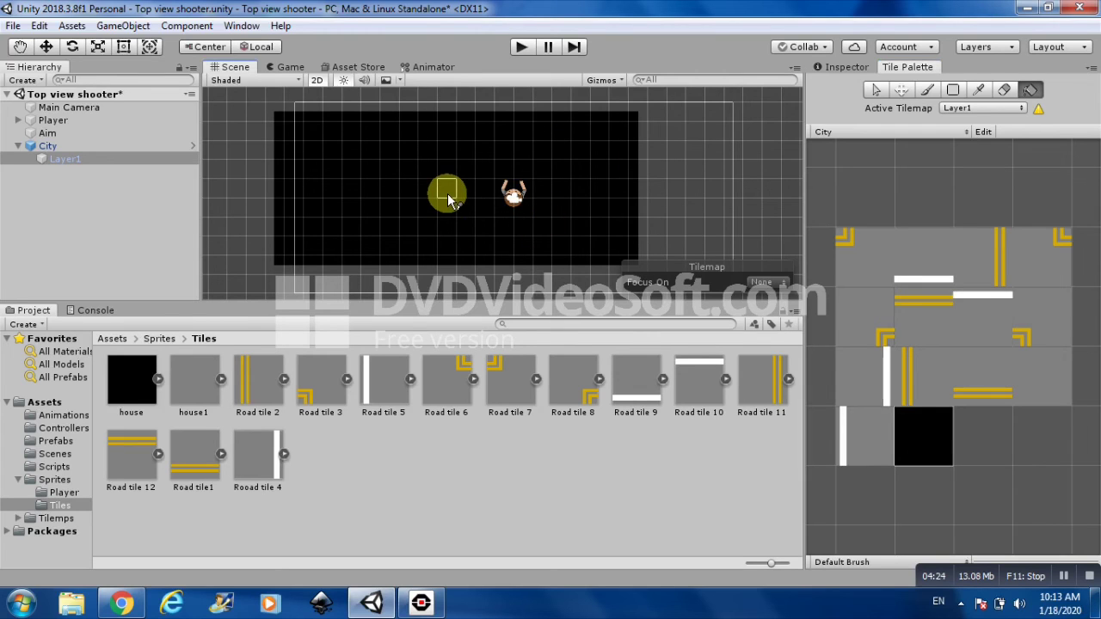
left_click(751, 93)
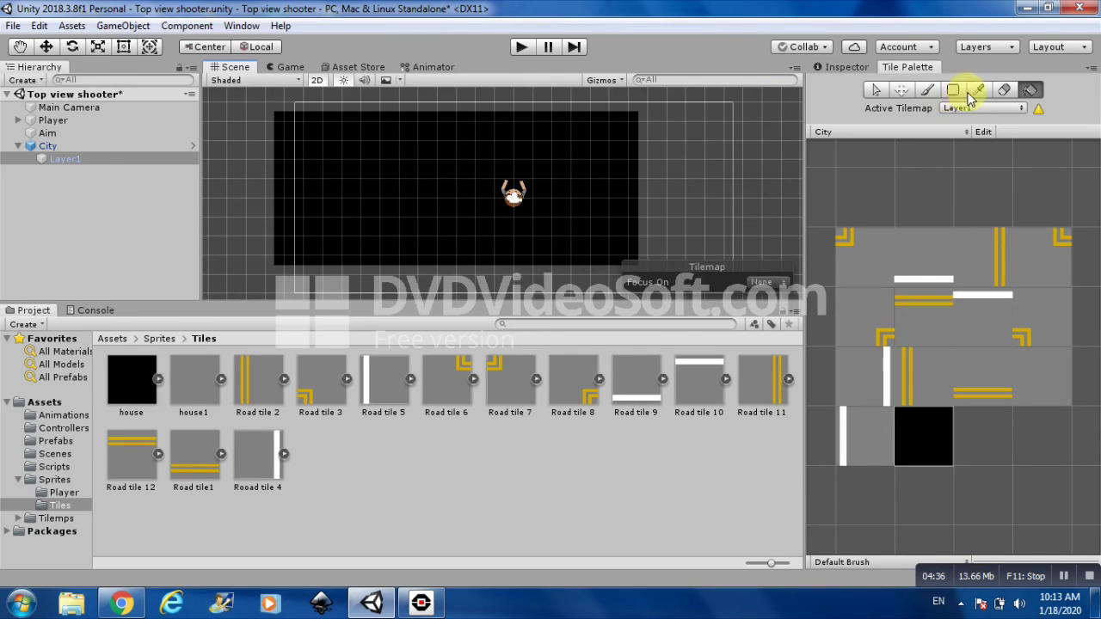
Activate the tile selection tool for the Layer1 tilemap
left_click(901, 90)
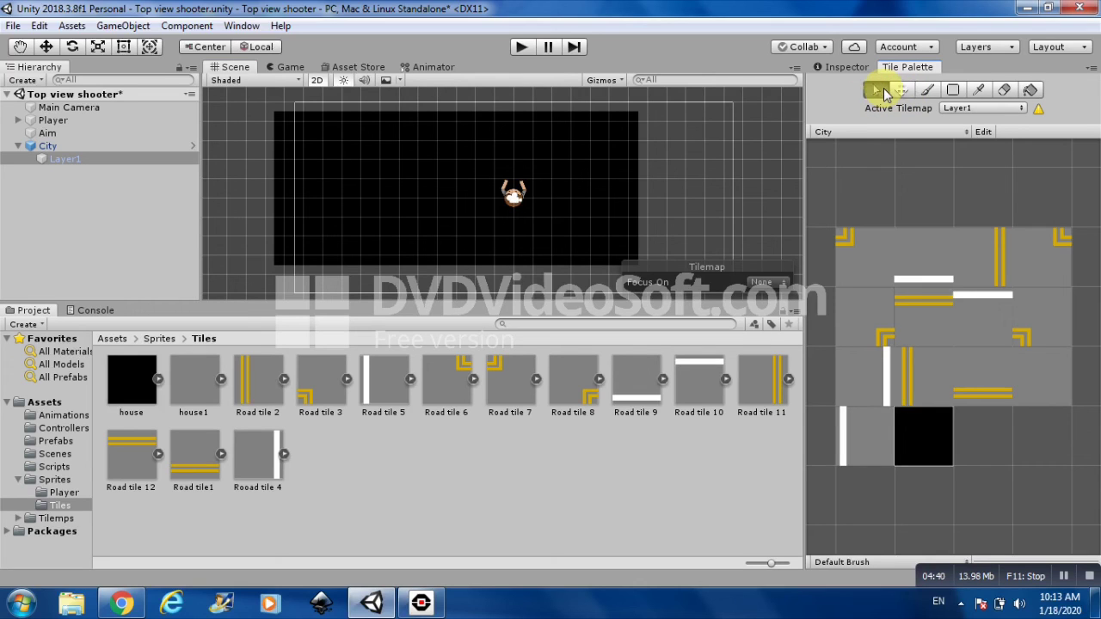
left_click(877, 90)
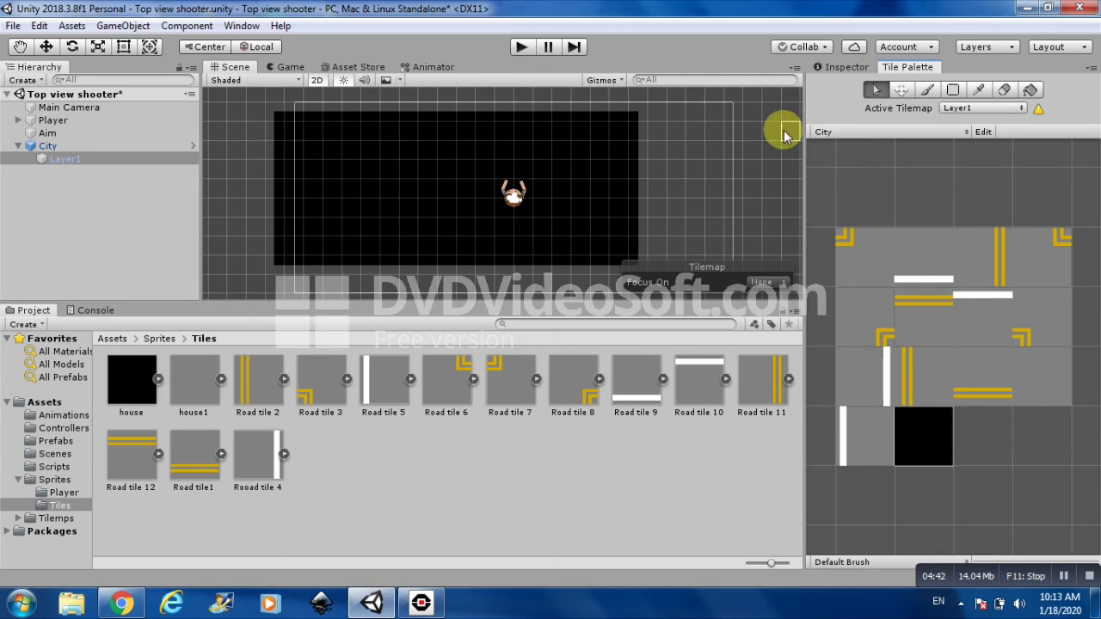